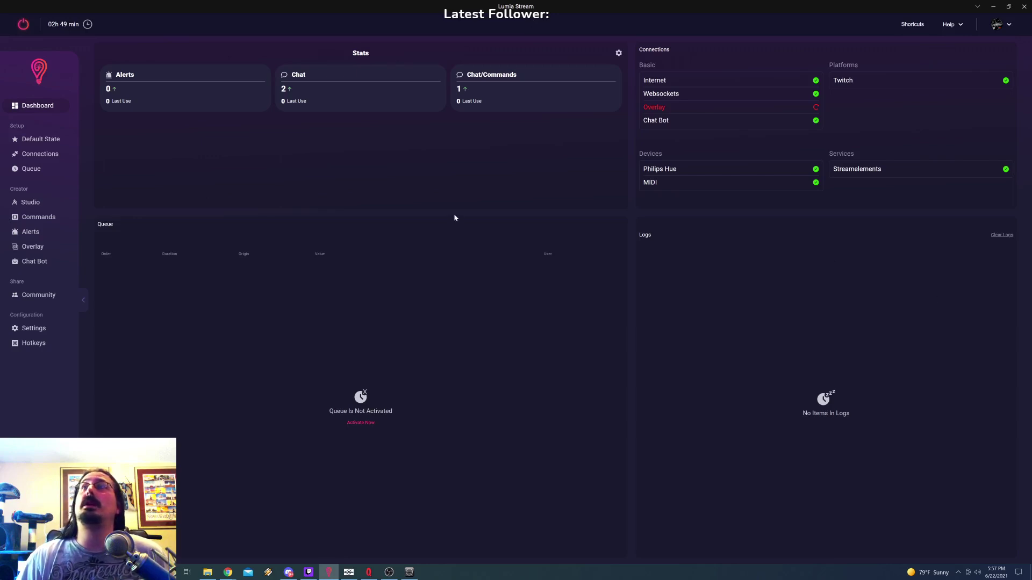
Step: Open the Connections page and look over the Twitch, Streamelements and Hue connections
click(53, 156)
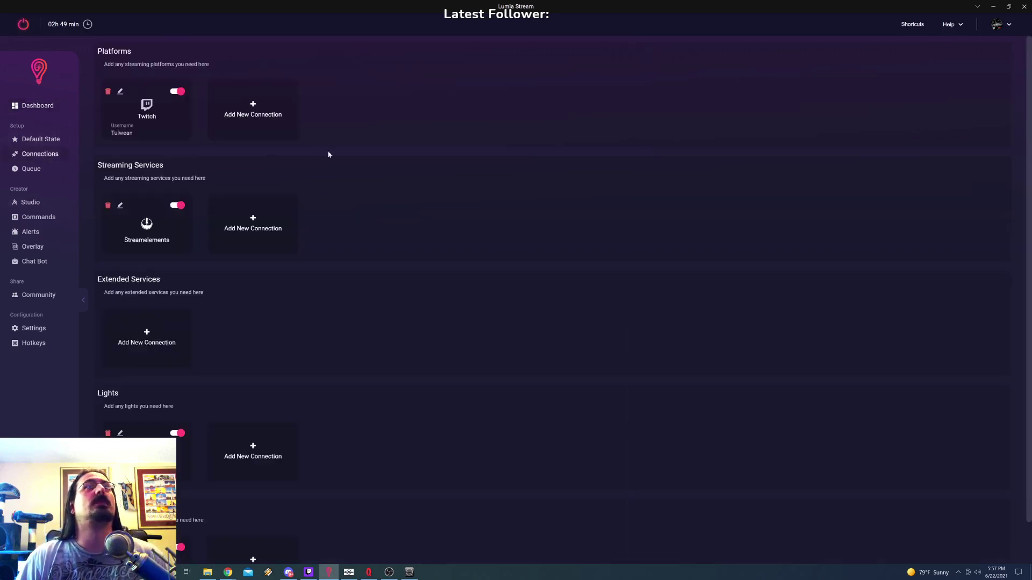
scroll(397, 170, down, 2)
scroll(411, 215, up, 2)
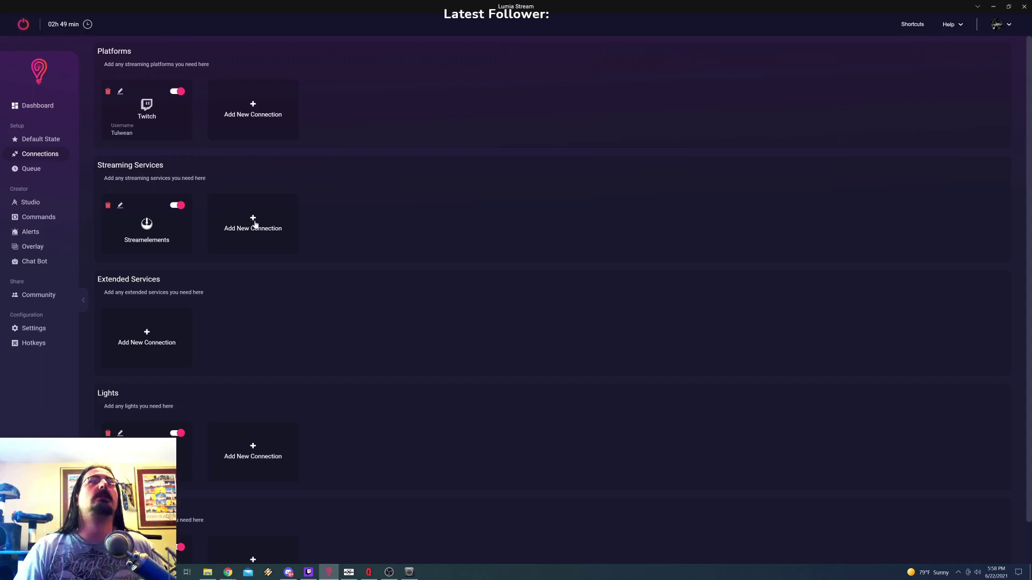
Step: Browse the available streaming services and extended services, closing each list without adding any
click(256, 225)
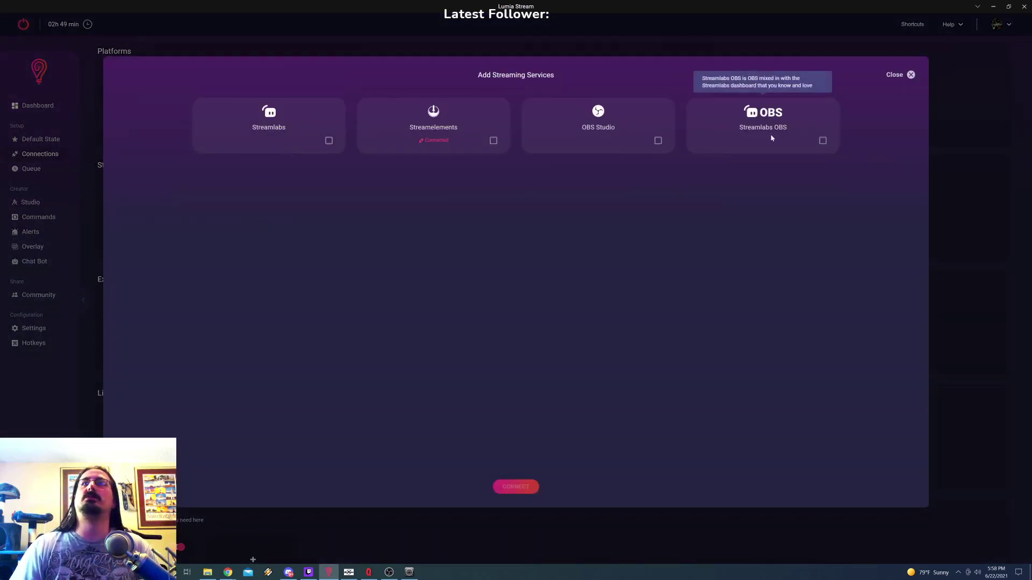
click(911, 76)
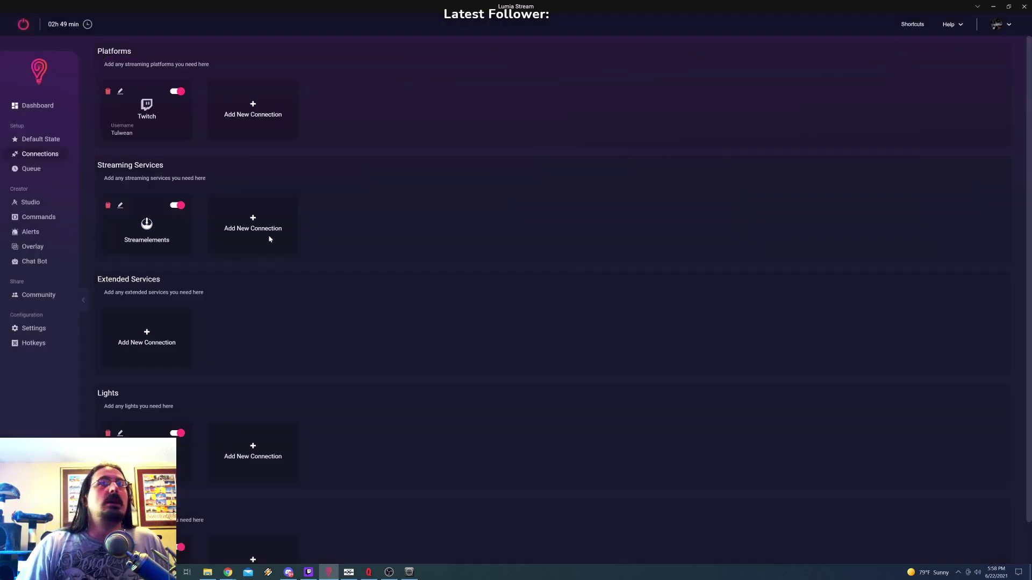
click(146, 338)
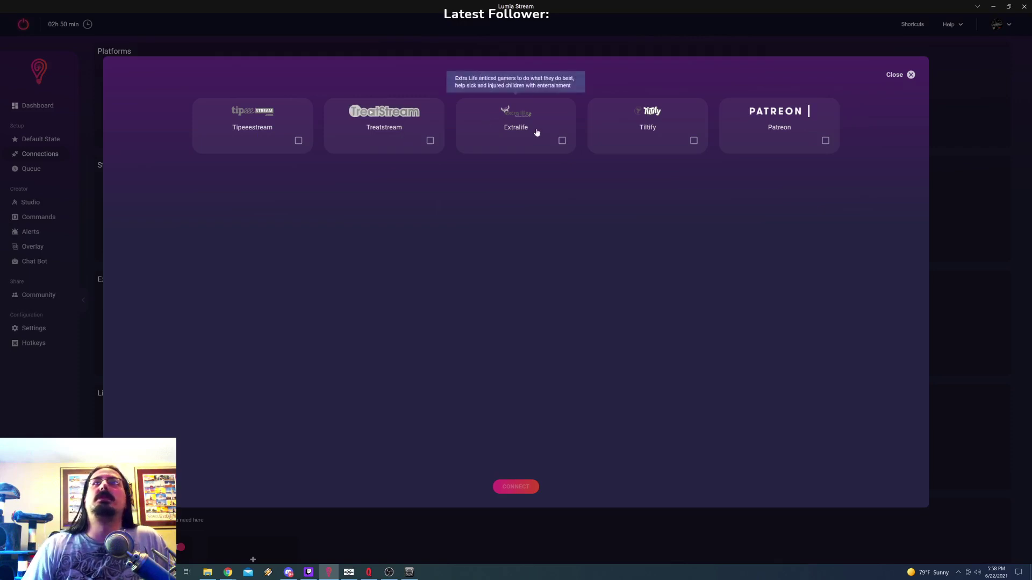
click(910, 74)
scroll(485, 441, down, 1)
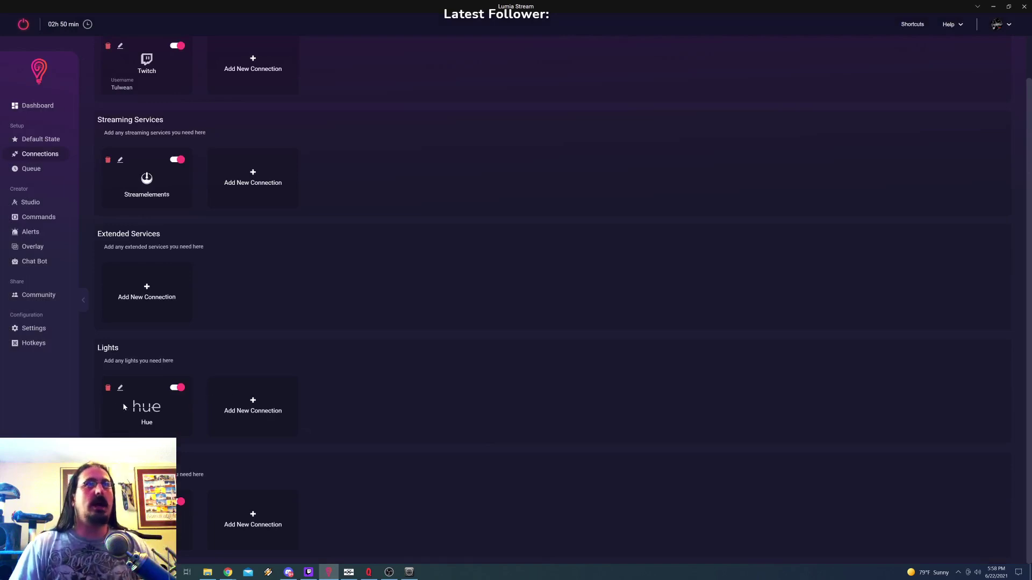
click(253, 404)
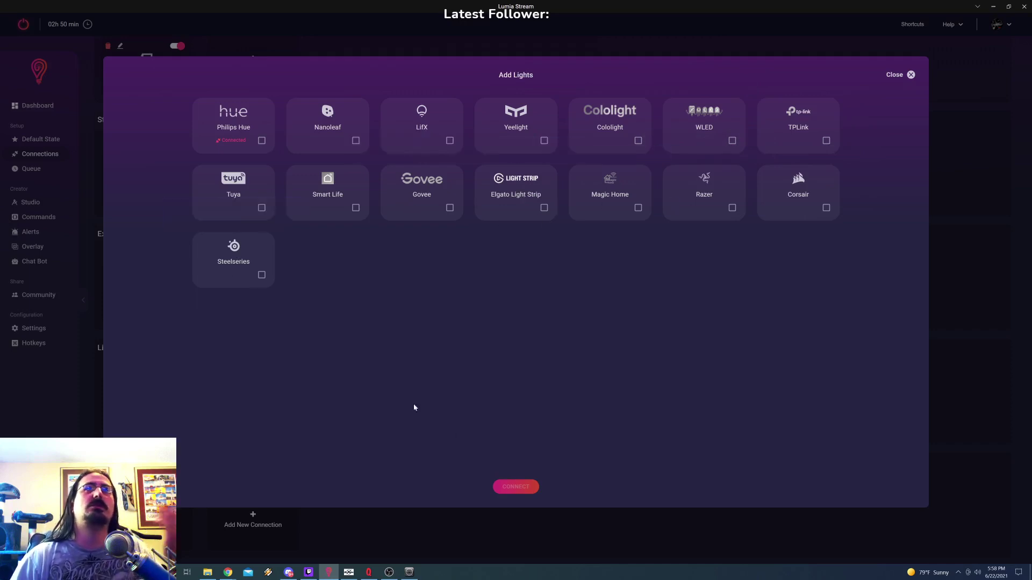
click(911, 76)
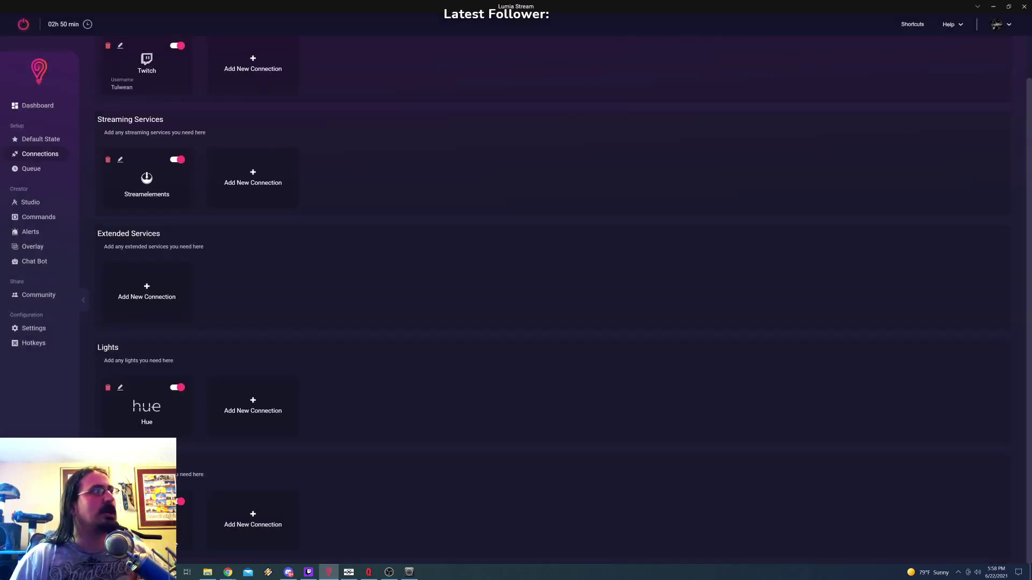
Step: Look through the Add Devices list, close it, and go to the Twitch Follower alert settings
click(252, 518)
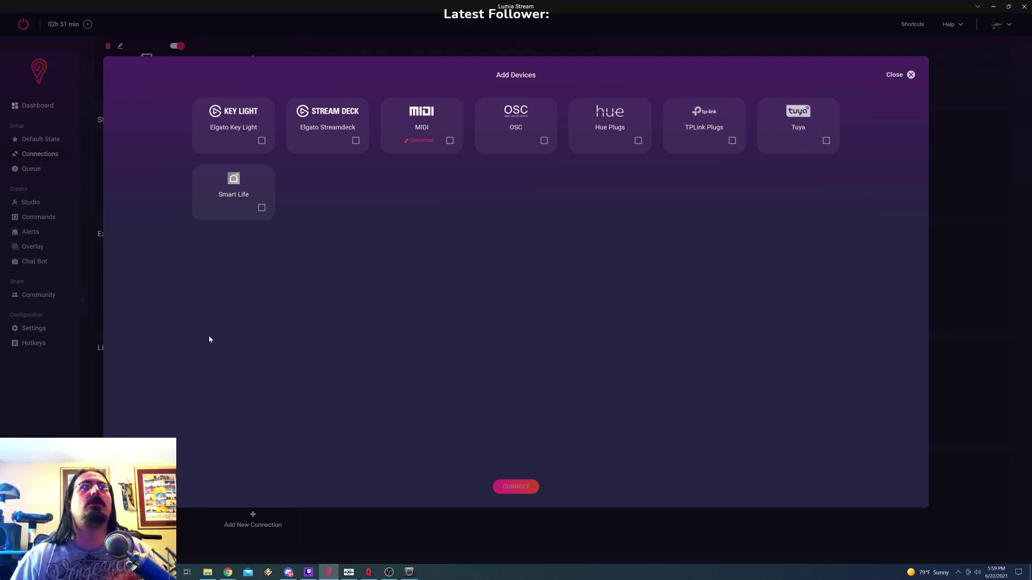
click(912, 75)
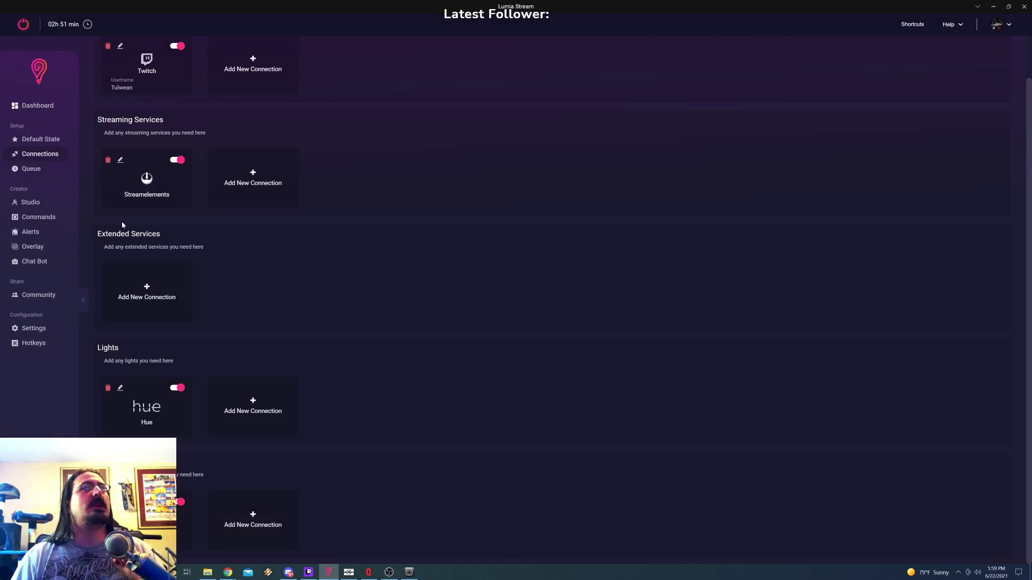
click(30, 232)
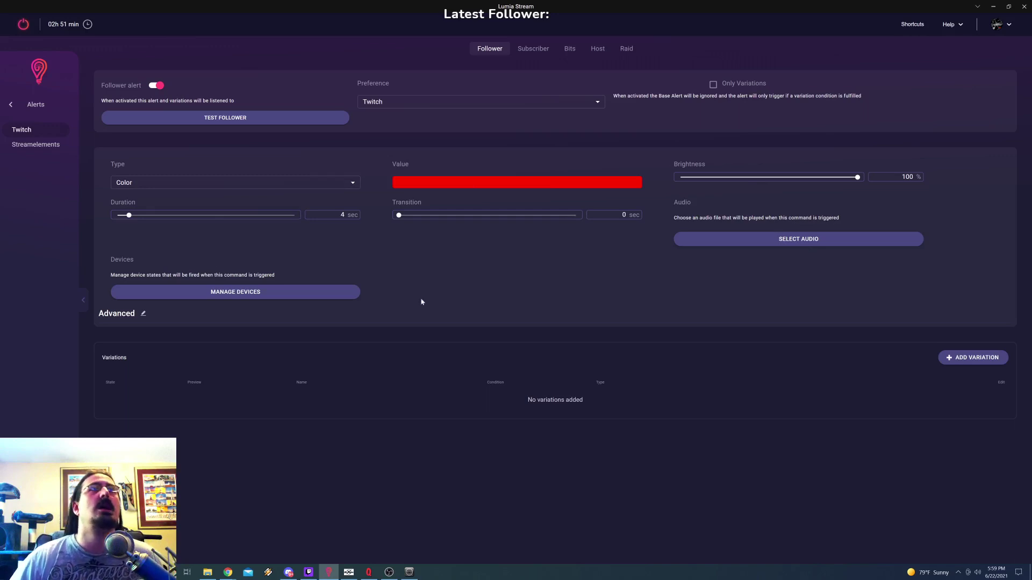
Step: Expand the Follower alert's advanced options and review the Streamelements Donation and Redemption alerts
click(142, 315)
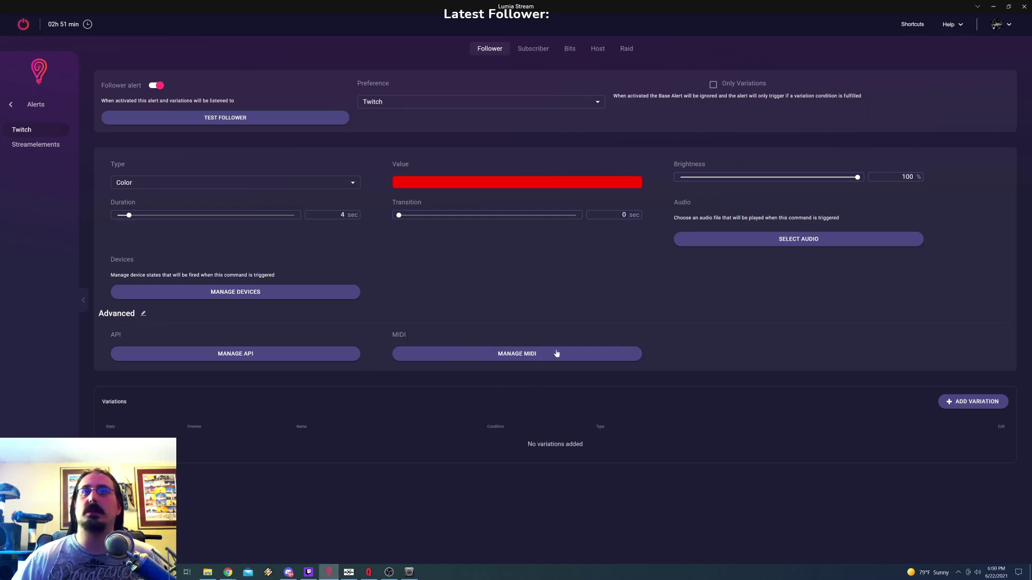
click(33, 146)
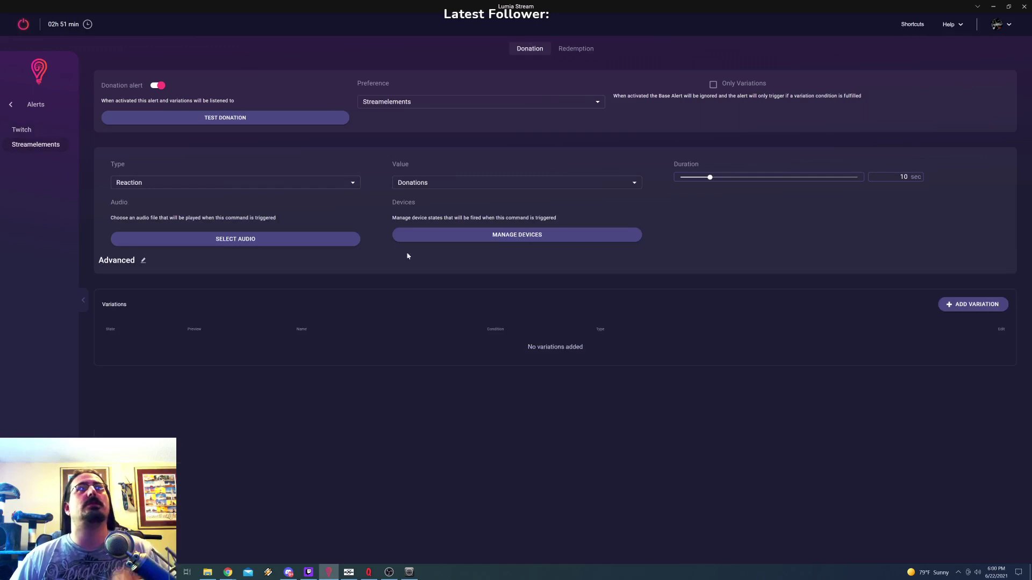
click(569, 52)
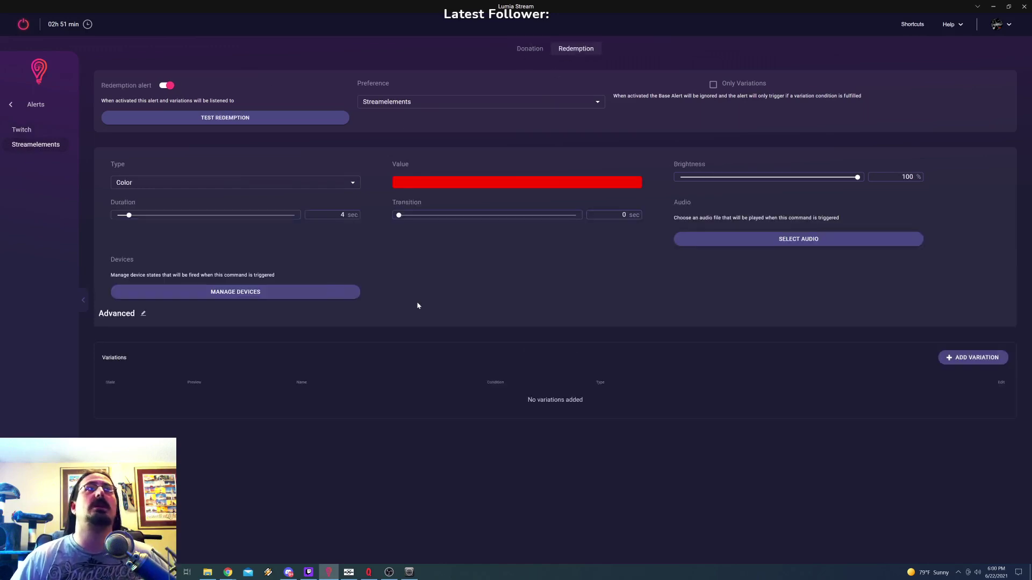
Step: Go back to the Twitch alerts and review the Subscriber, Bits, Host and Raid settings
click(26, 132)
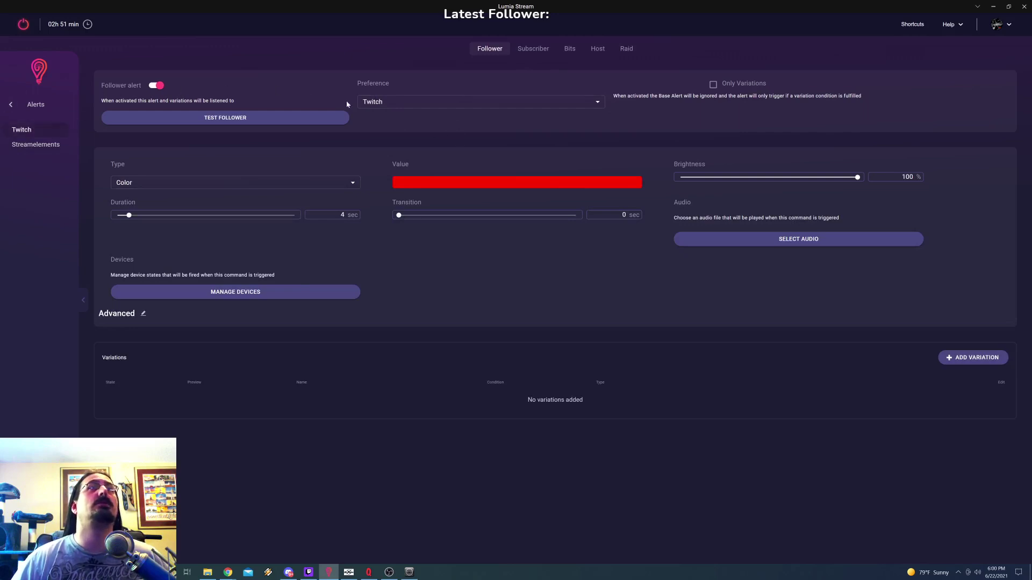
click(531, 48)
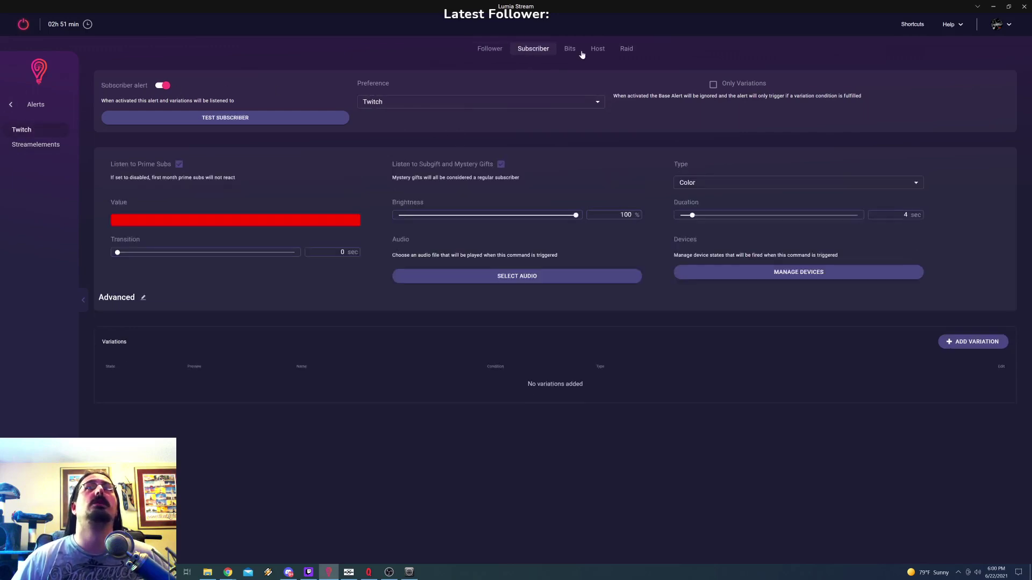
click(571, 49)
click(596, 49)
click(629, 49)
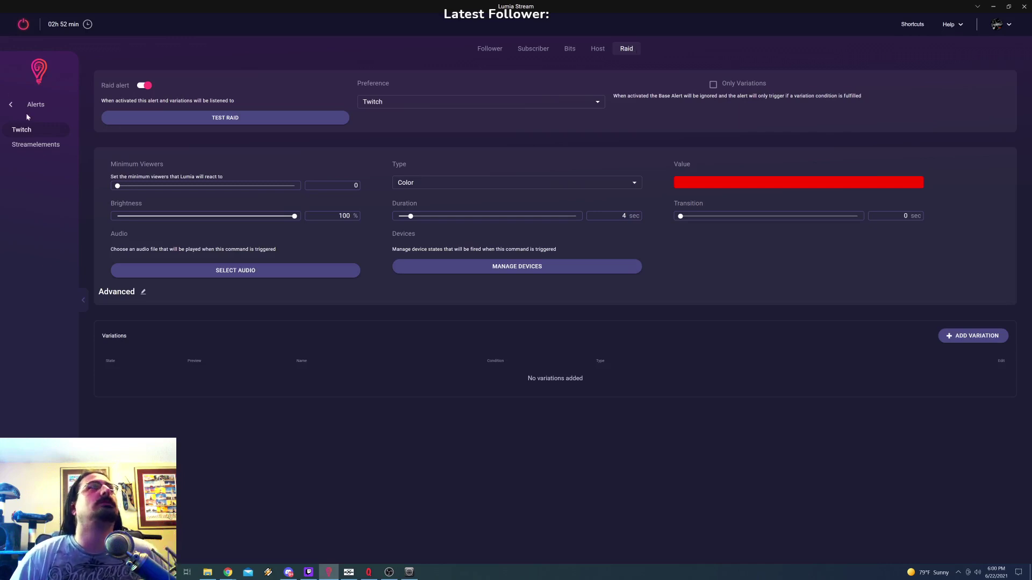
Step: Glance at the chat Commands and Studio scenes, then return to the Connections page and scroll down
click(11, 107)
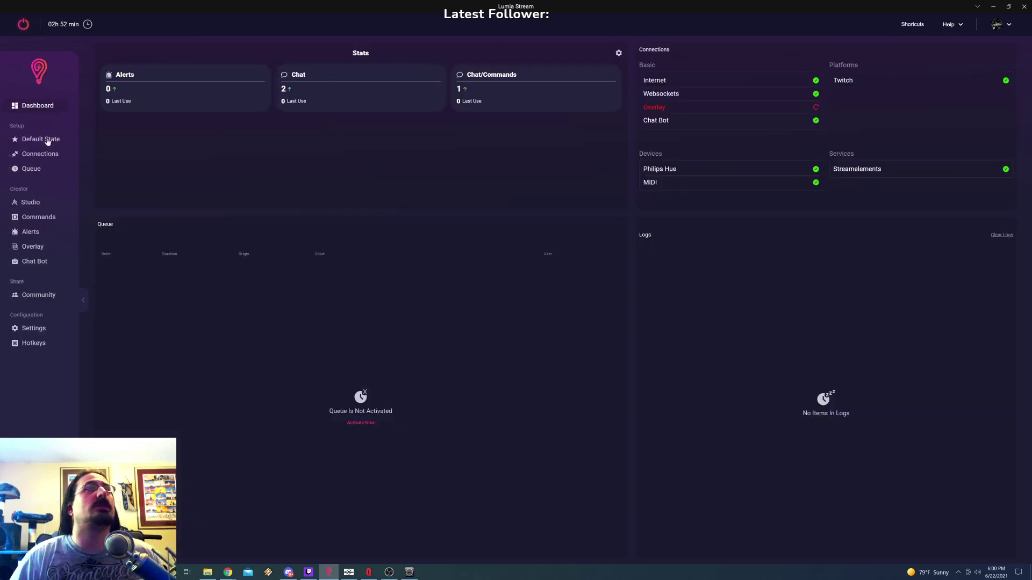
click(44, 218)
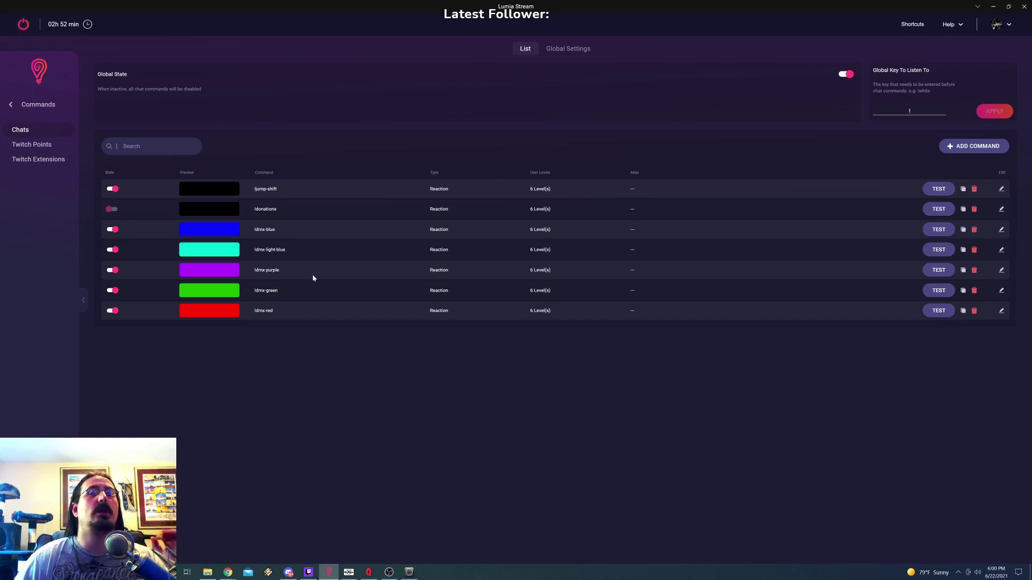
click(12, 105)
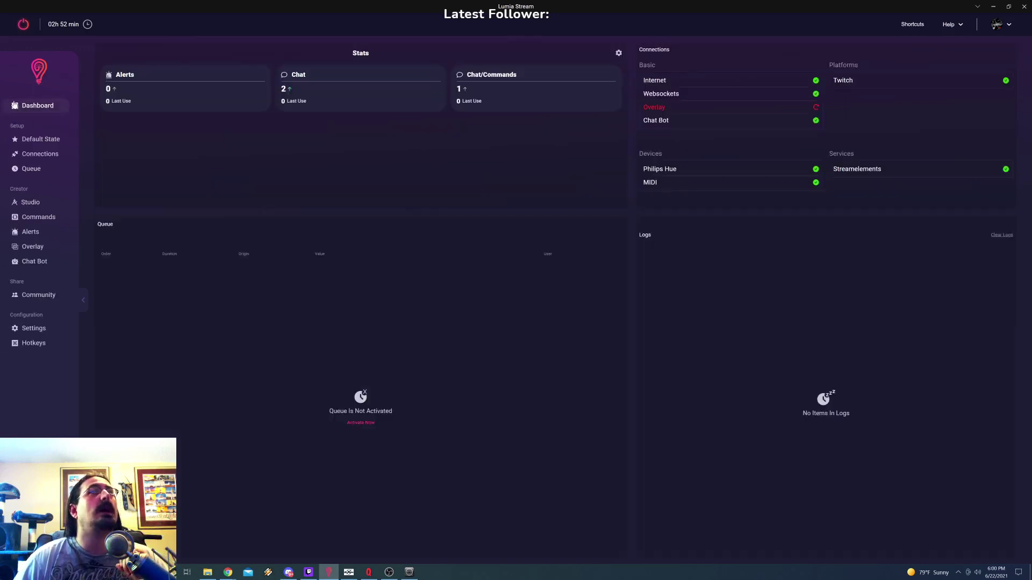
click(31, 203)
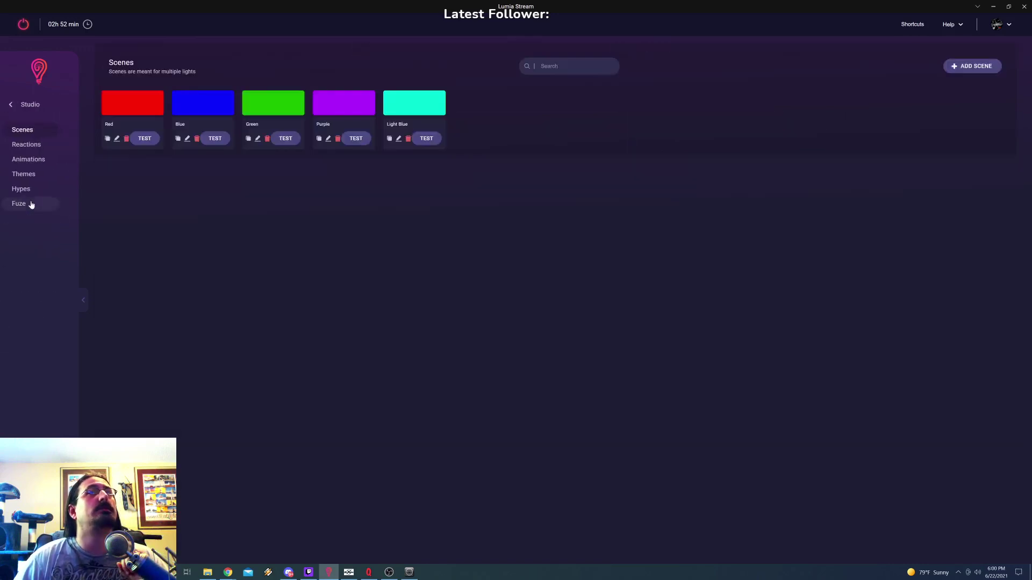
click(13, 109)
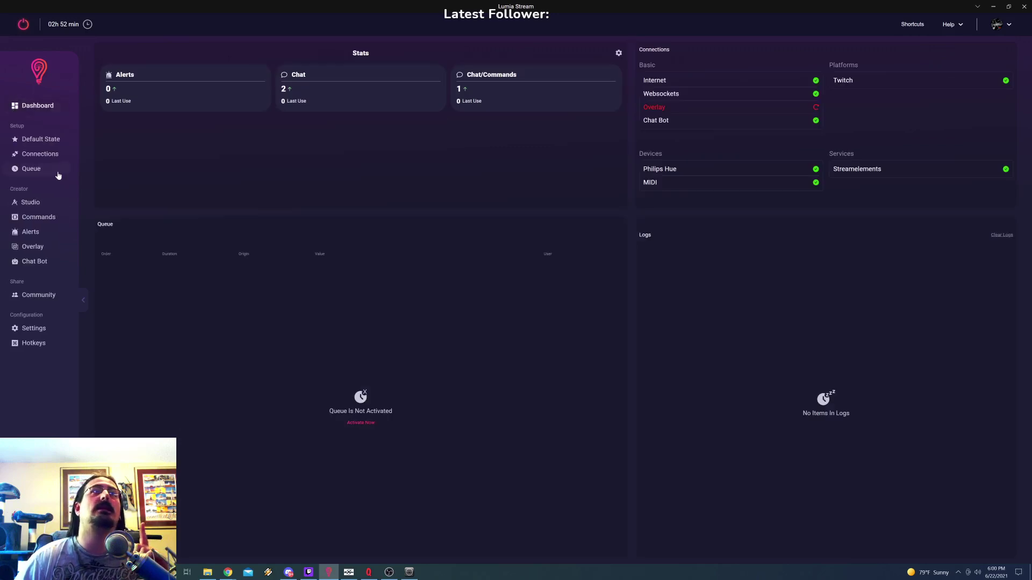
click(53, 154)
scroll(303, 425, down, 1)
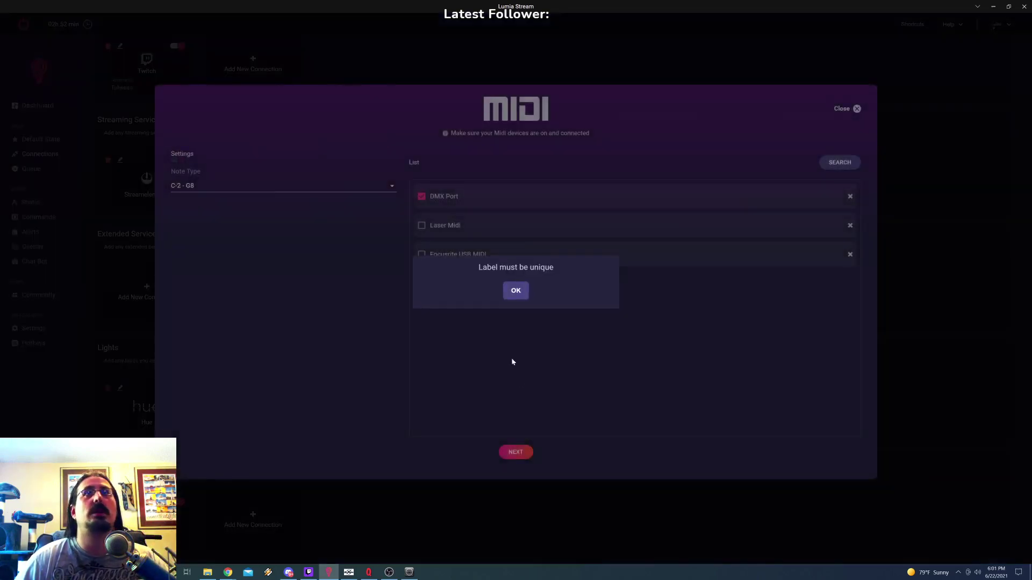
Step: Dismiss the 'Label must be unique' warning, close MIDI settings with DMX Port checked, and save the changes
click(517, 291)
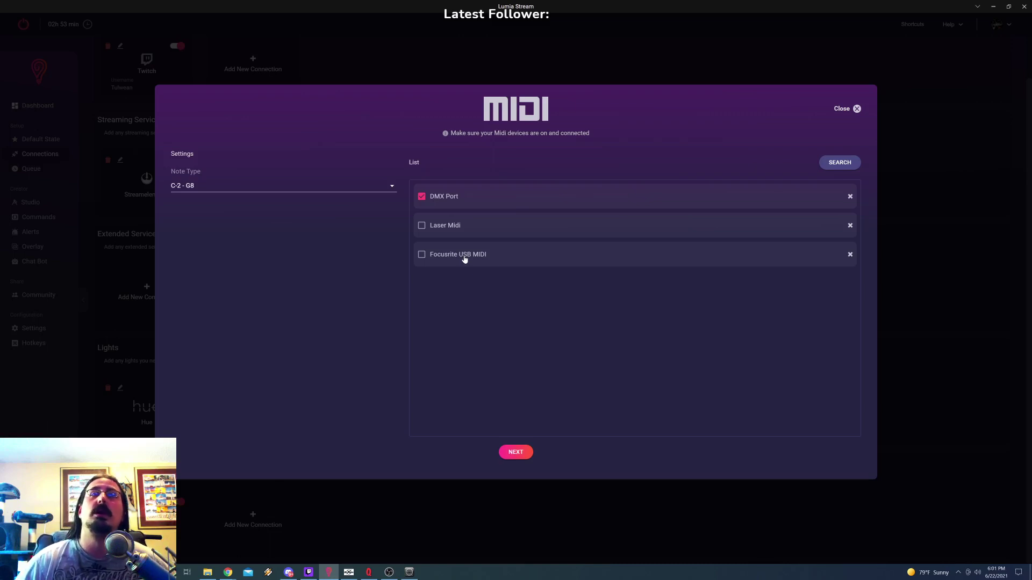
click(857, 109)
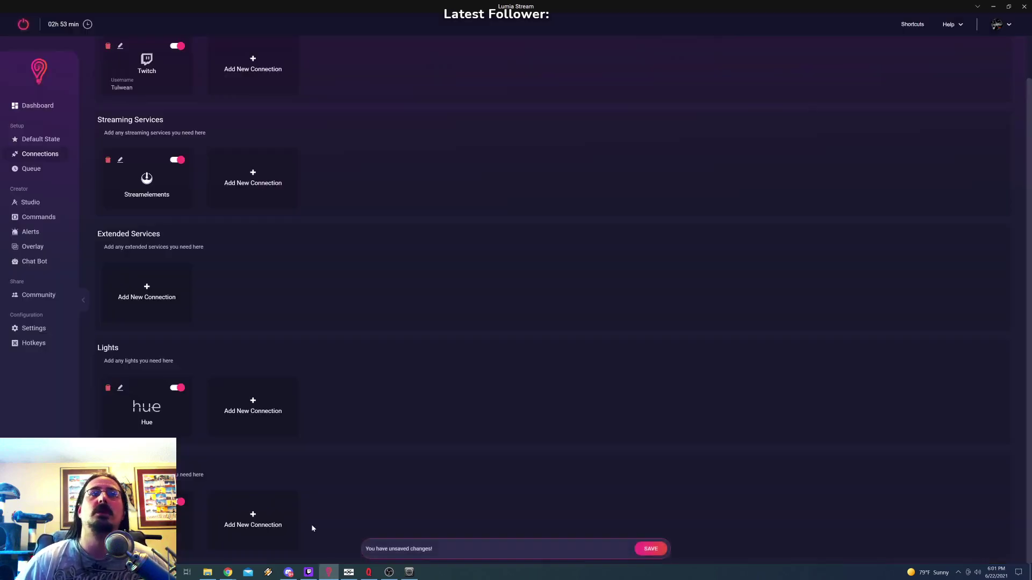
click(651, 549)
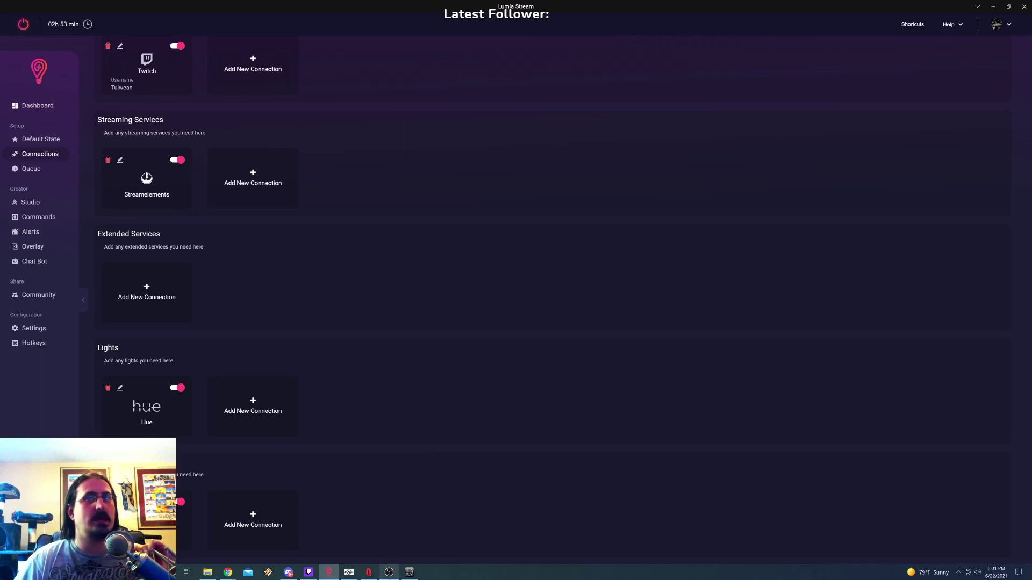
Step: Check the loopMIDI window, then switch back to Lumia Stream's Connections page
mouse_move(397, 576)
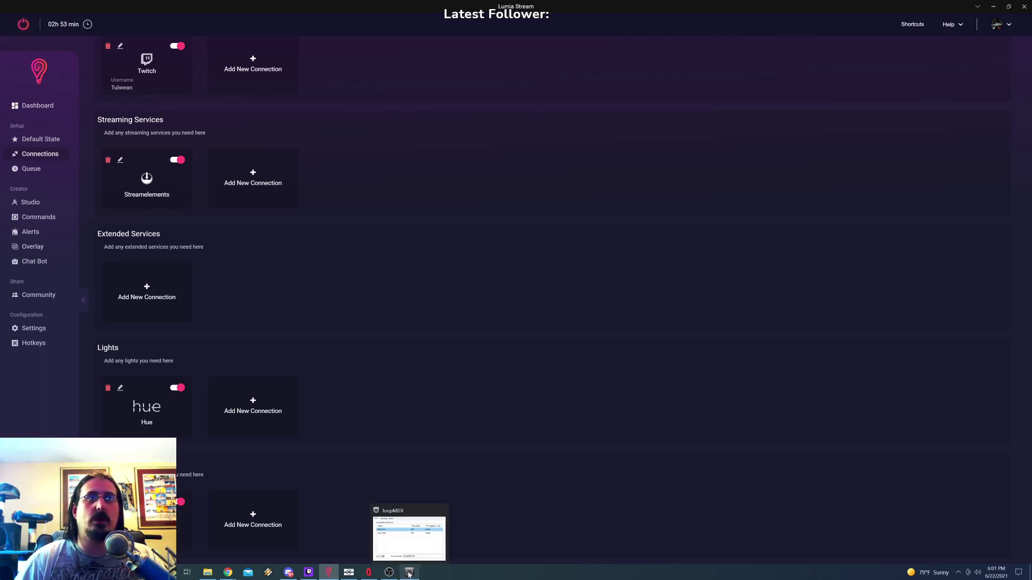
click(409, 573)
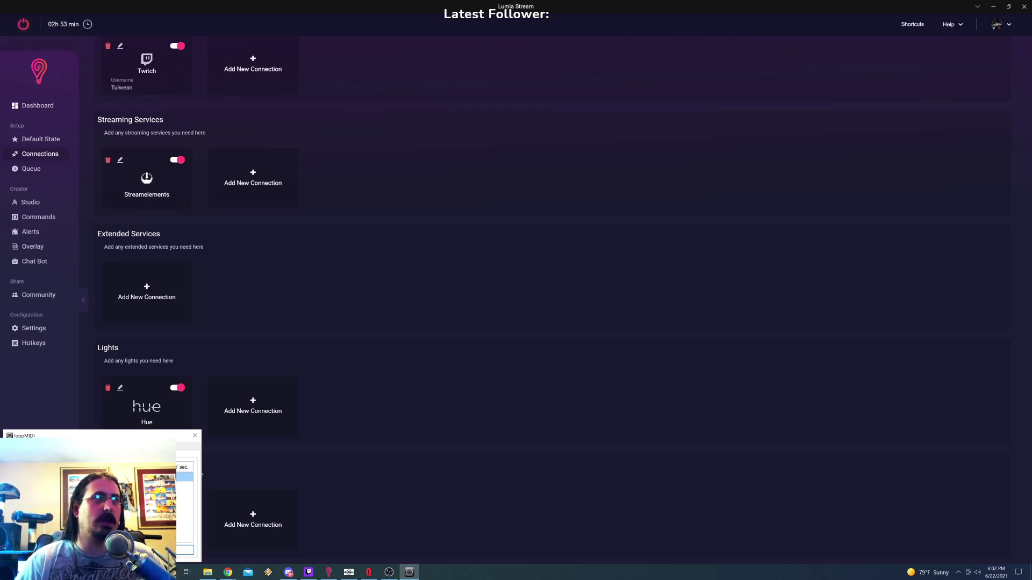
click(341, 458)
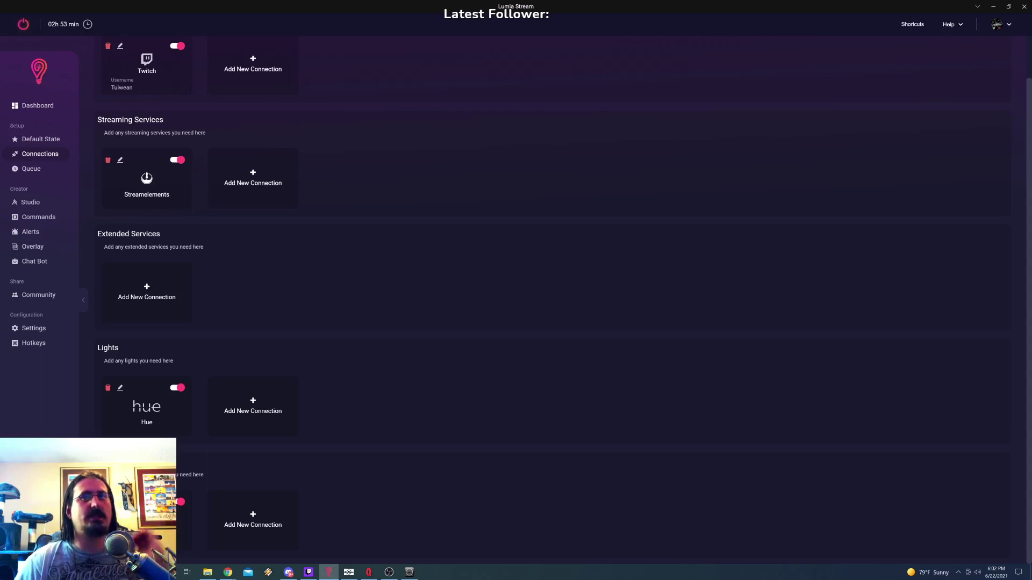
Step: Open the Studio Scenes page, start a new scene, then close it and discard the unsaved changes
click(31, 203)
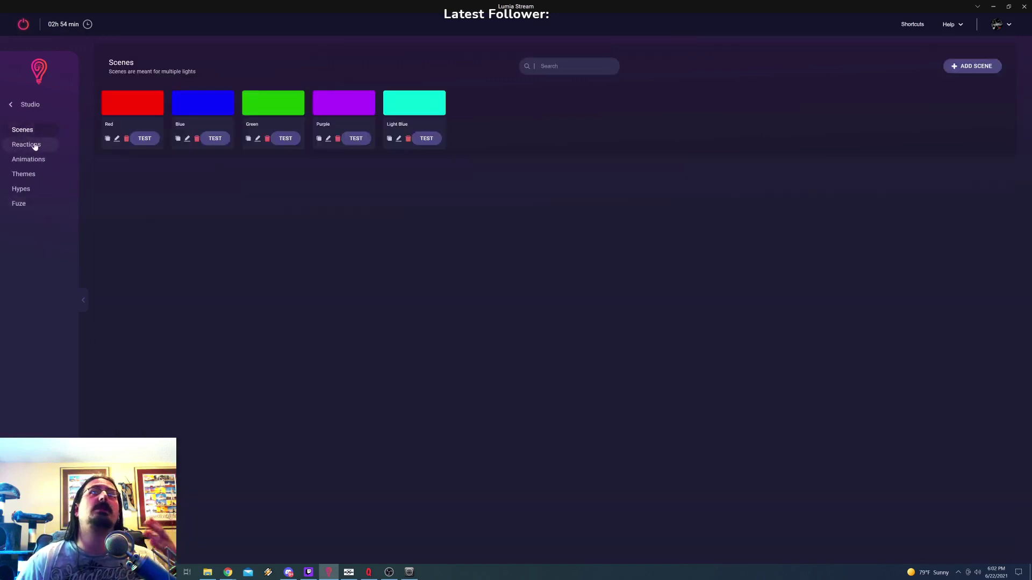
click(973, 65)
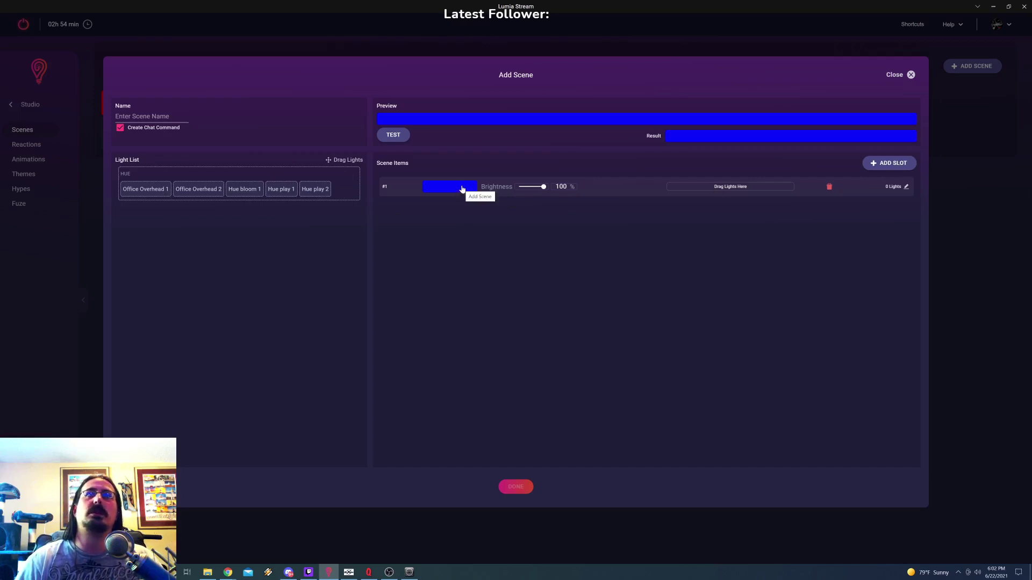
click(910, 75)
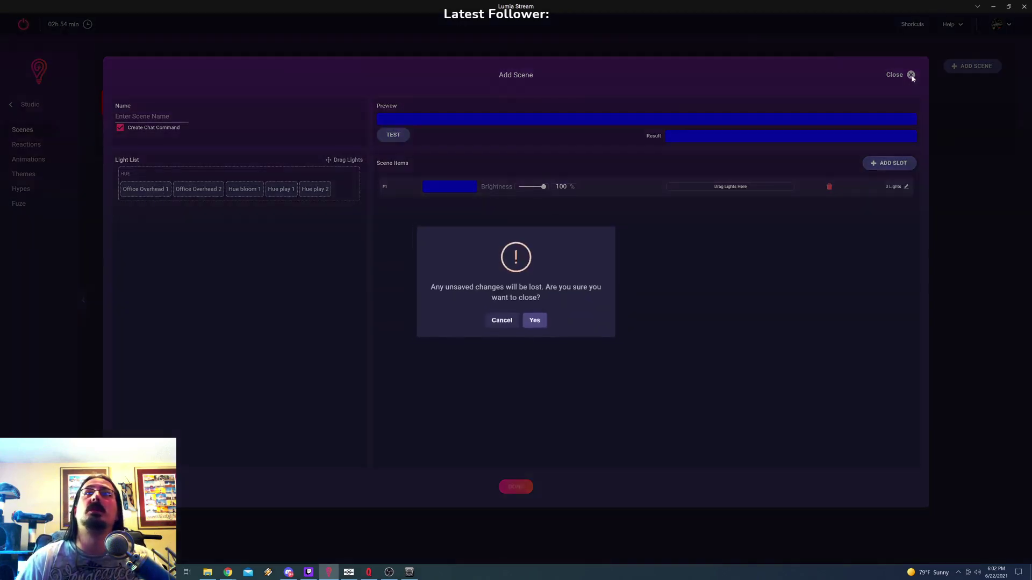
click(535, 321)
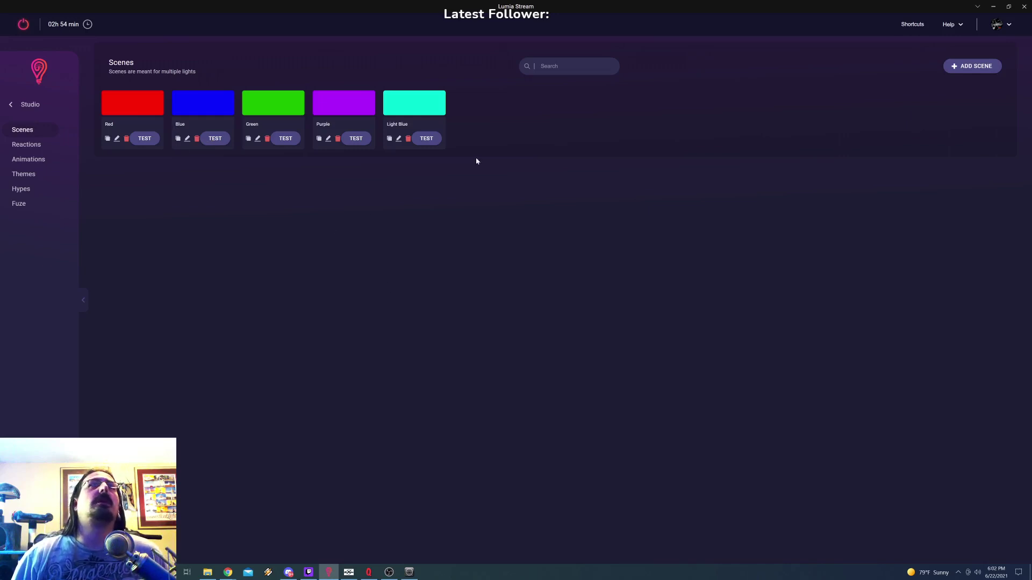
Step: Switch the Studio to its Reactions list with the DMX colour, Donations and Jump Shift reactions
click(18, 145)
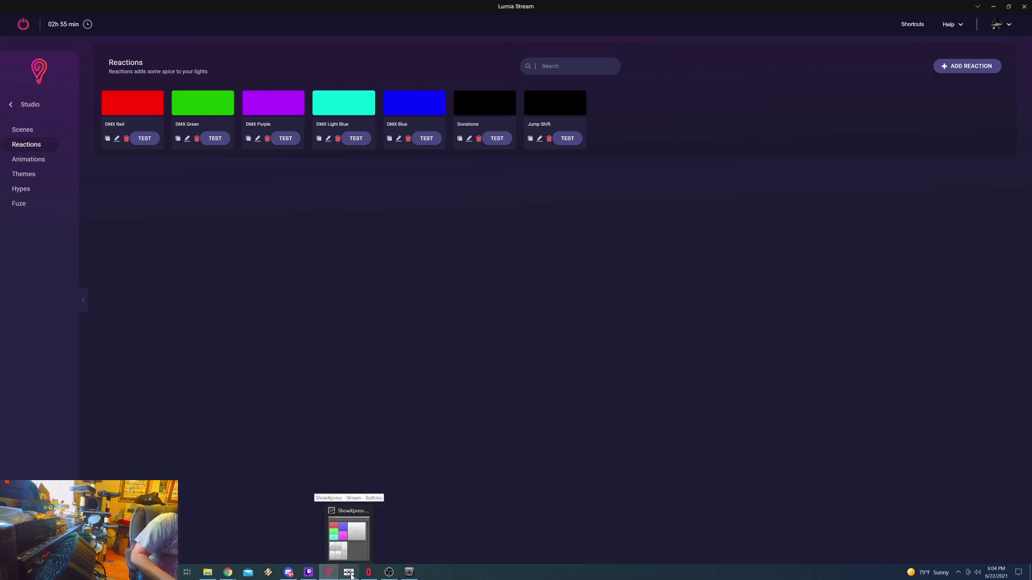
Step: Bring ShowXpress's Buttons board beside Lumia Stream to review its Colors, Alerts and Fun MIDI mappings
click(351, 576)
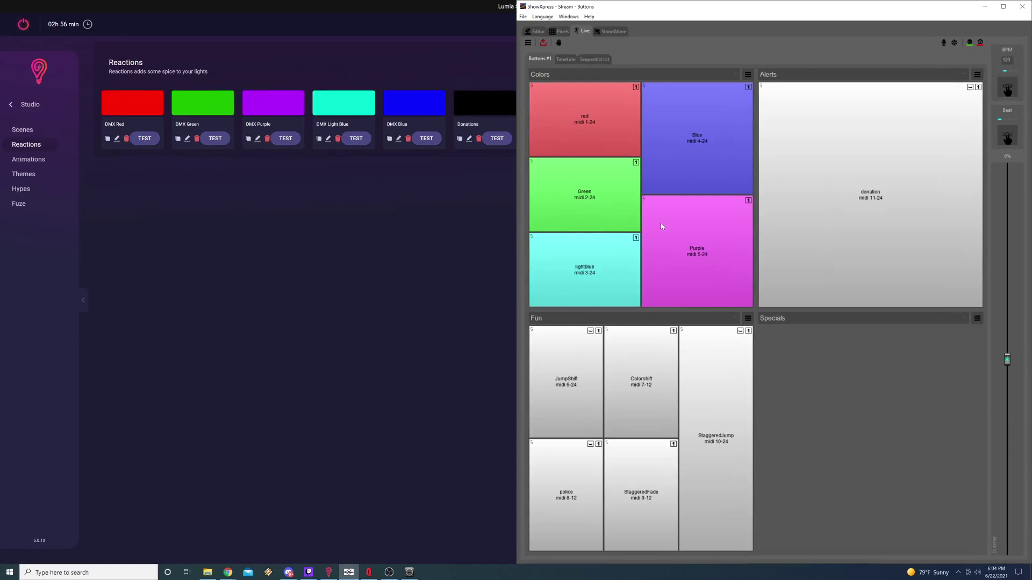
key(alt+Tab)
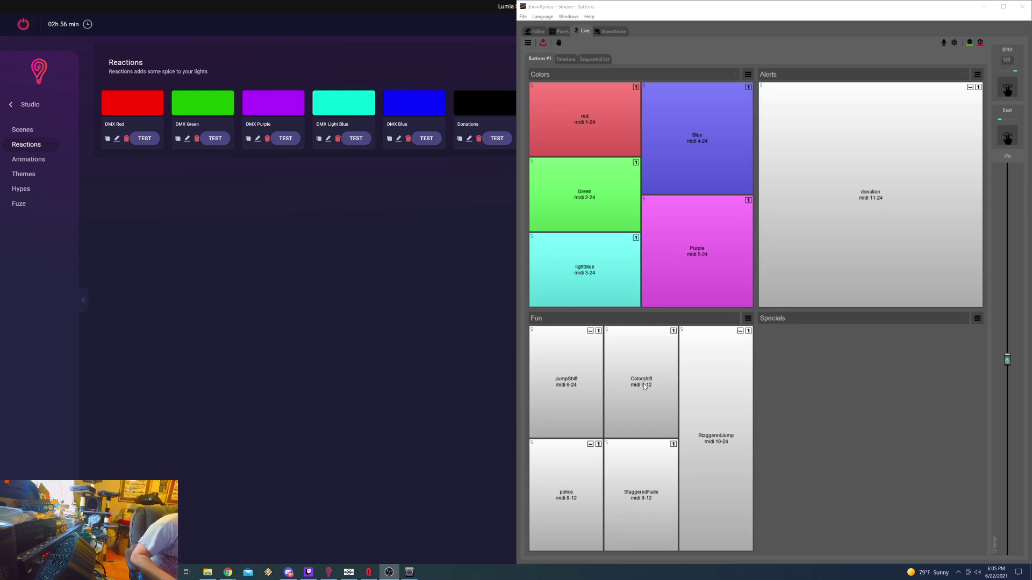
Step: Test the ShowXpress Colorshift effect by switching it on and then off again
click(642, 383)
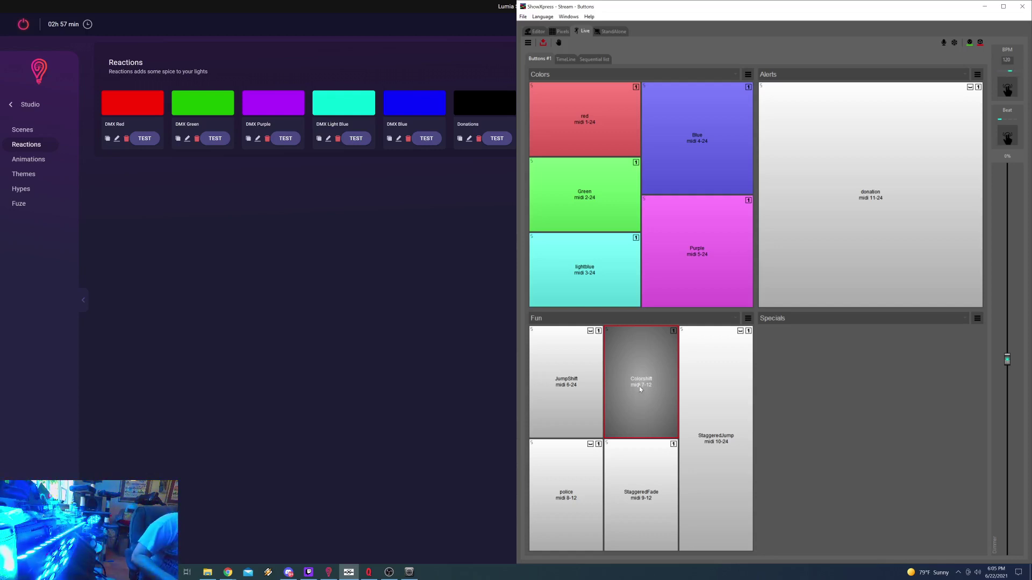
click(641, 389)
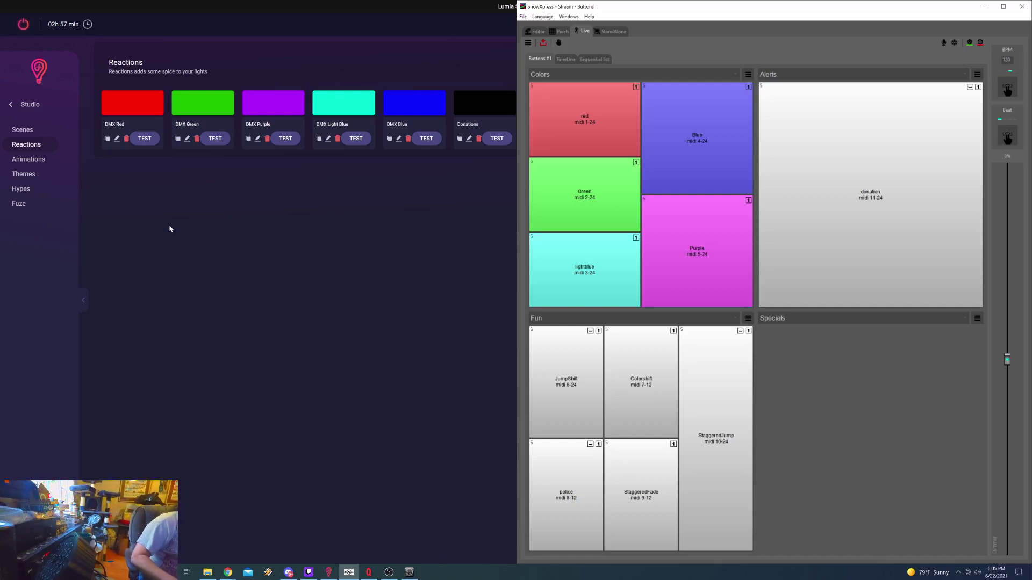
Step: Add a new reaction, remove its default colour slot, and name it 'Color Fade'
click(202, 233)
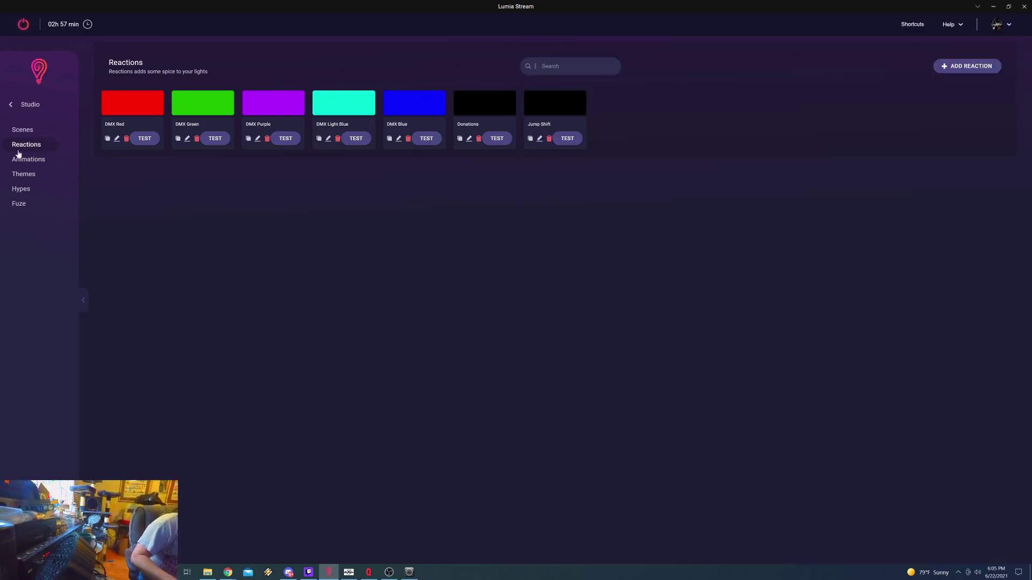
click(978, 66)
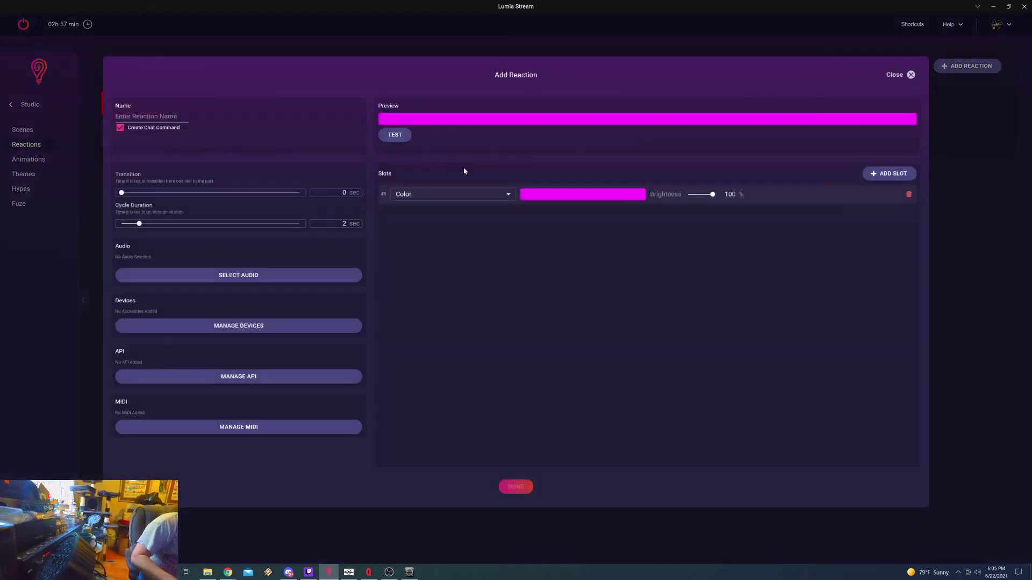
click(908, 194)
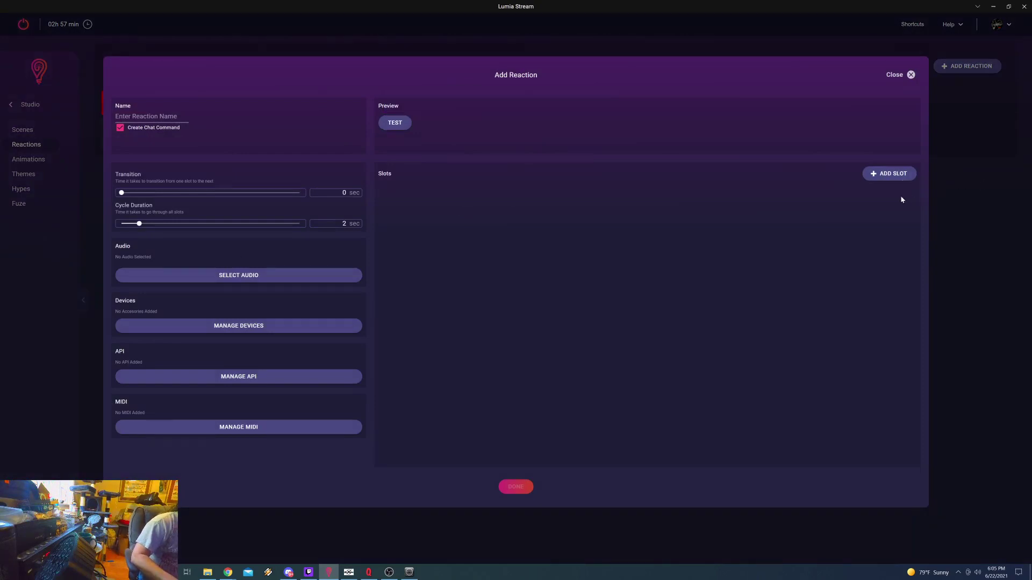
click(141, 117)
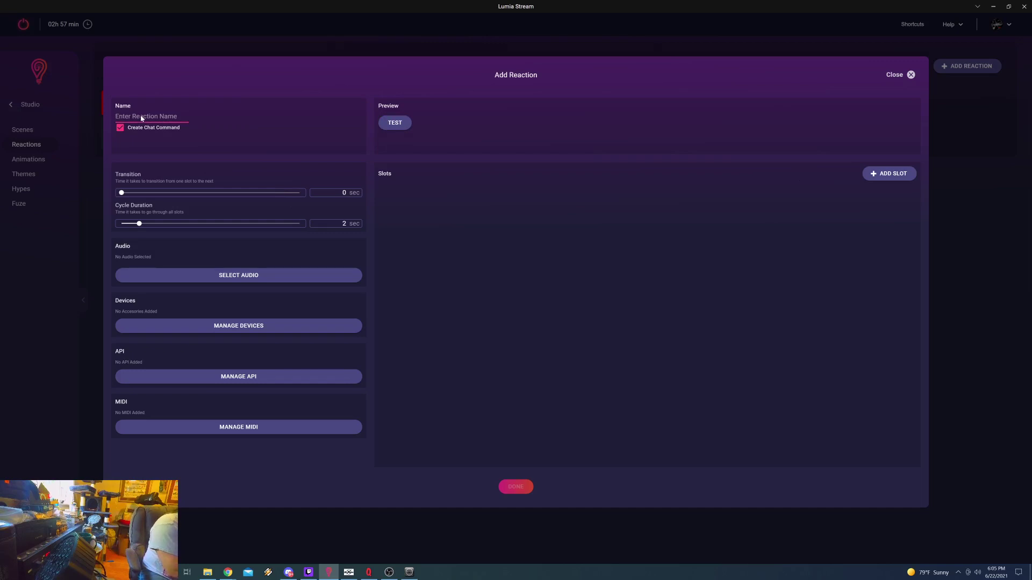
text(Colorshift)
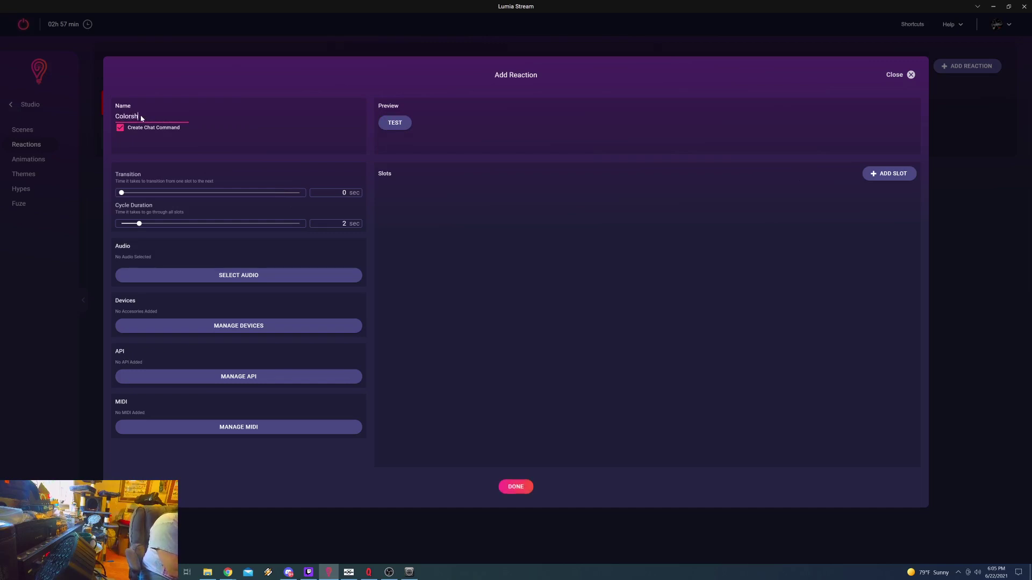
key(BackSpace)
text(Fade)
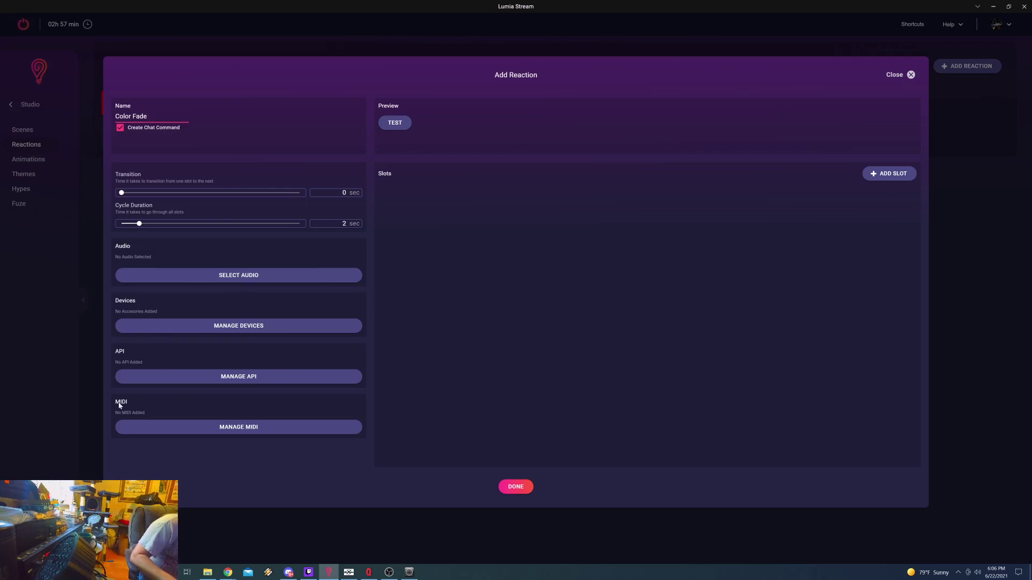
Step: Name the reaction's MIDI command 'Color Fade' and route it through the DMX Port
click(254, 428)
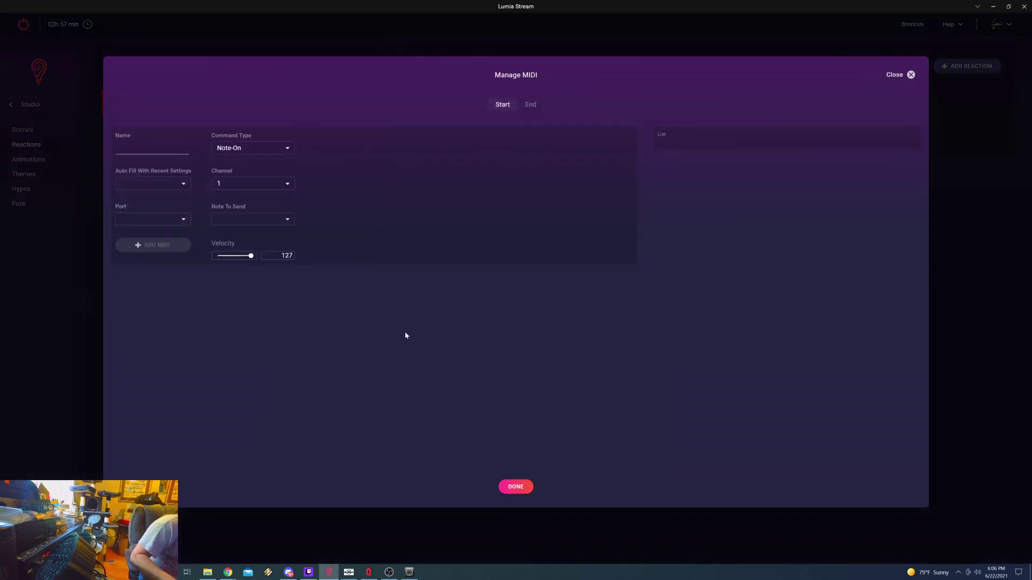
click(122, 153)
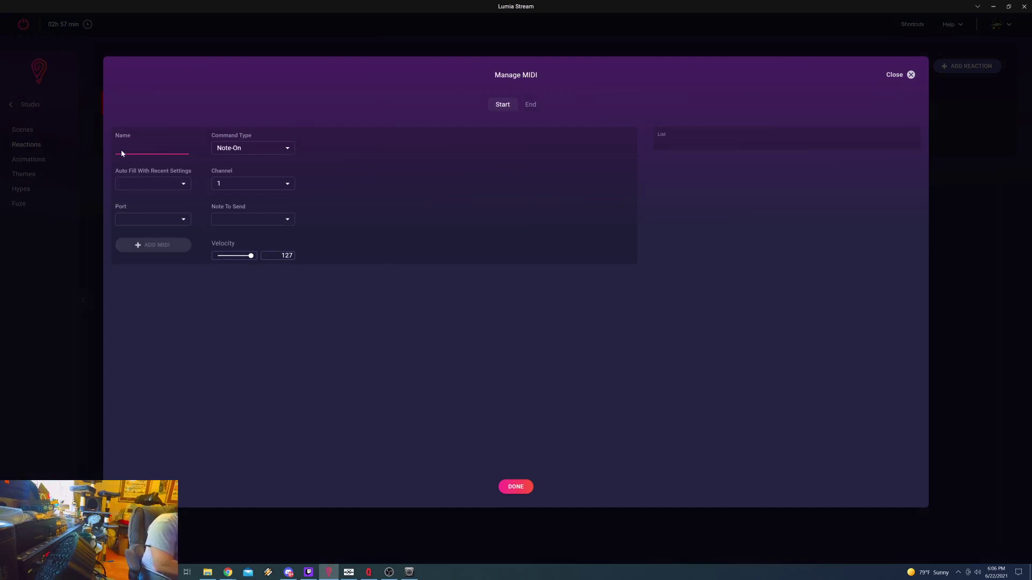
text(Color)
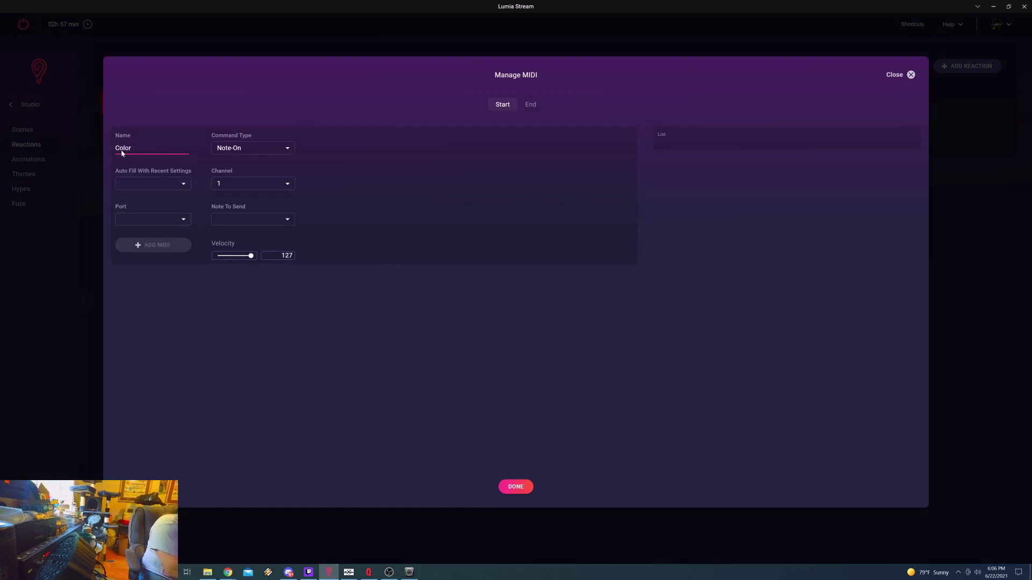
text( Fade)
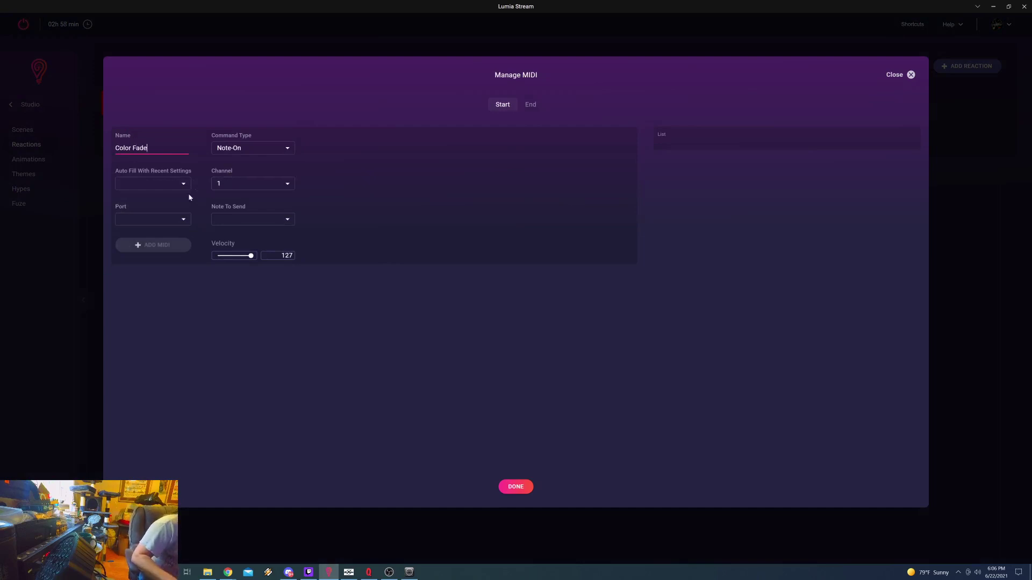
click(183, 221)
click(134, 235)
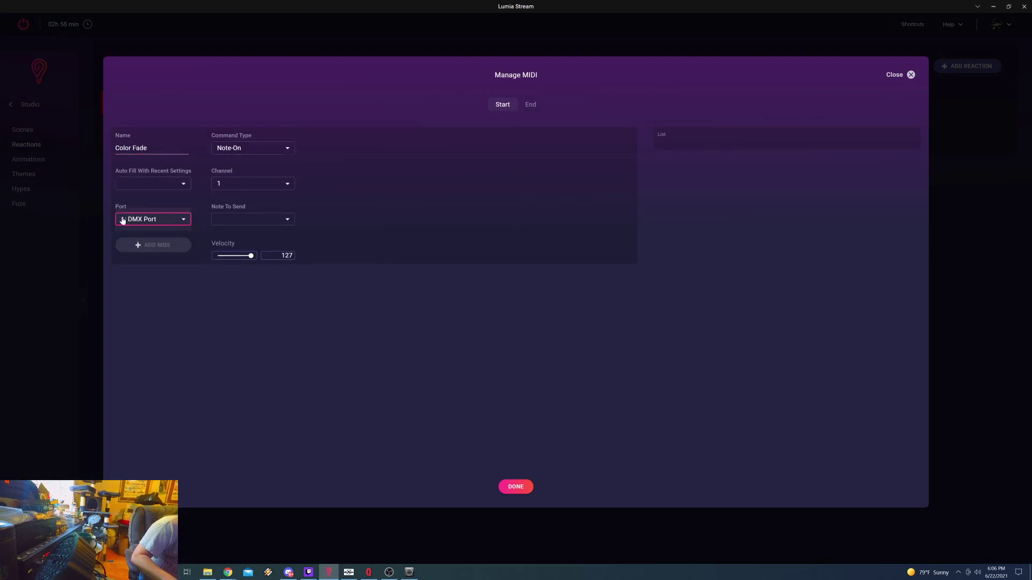
Step: Keep the command as Note-On on channel 1 and confirm the DMX Port in loopMIDI
click(287, 149)
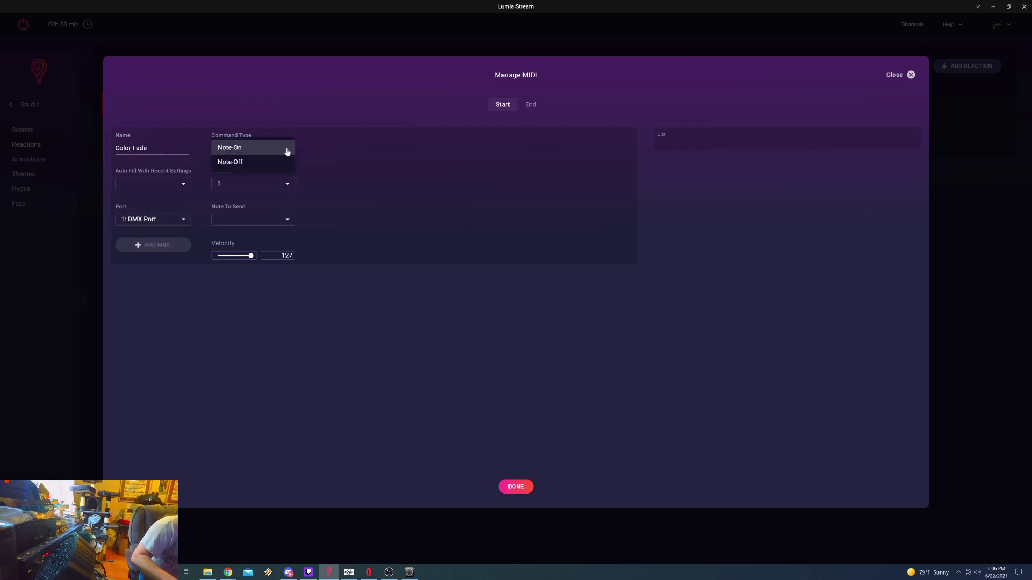
click(237, 149)
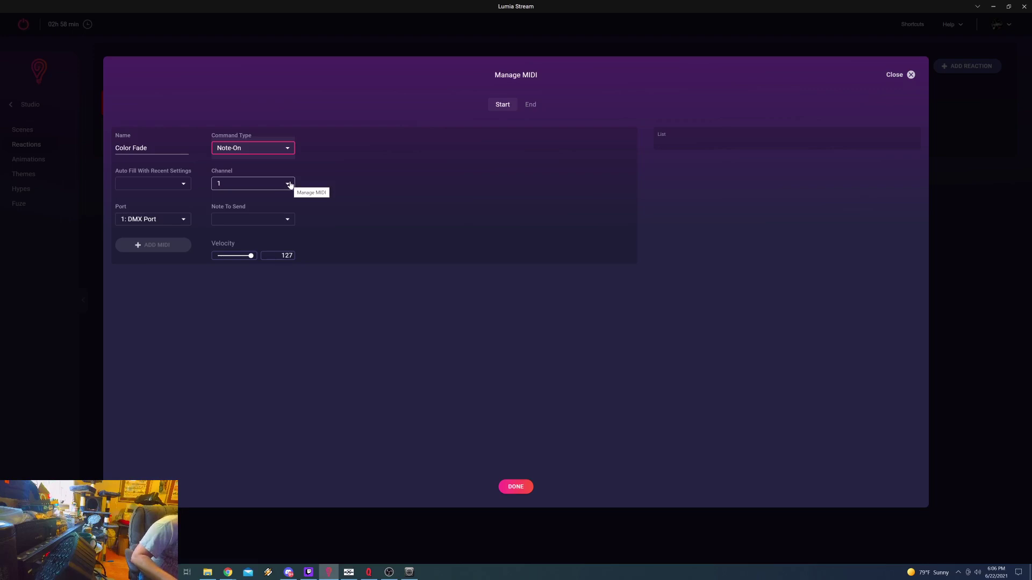
click(289, 185)
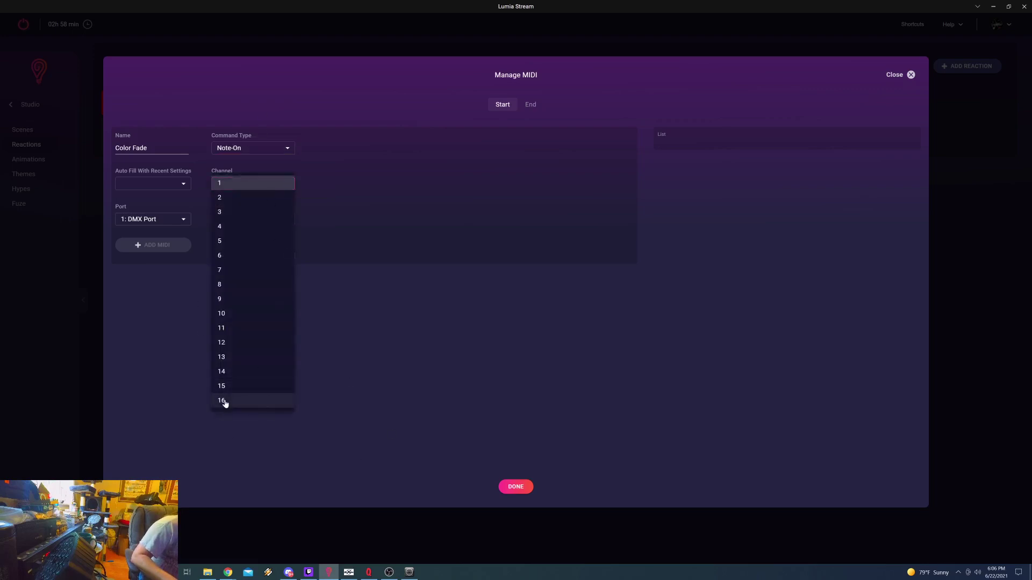
click(410, 466)
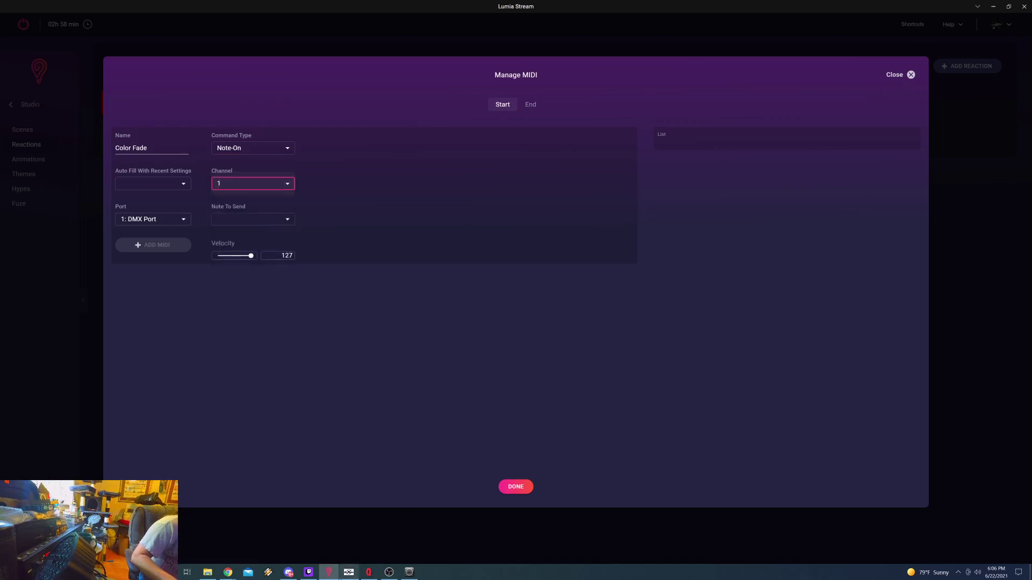
mouse_move(350, 574)
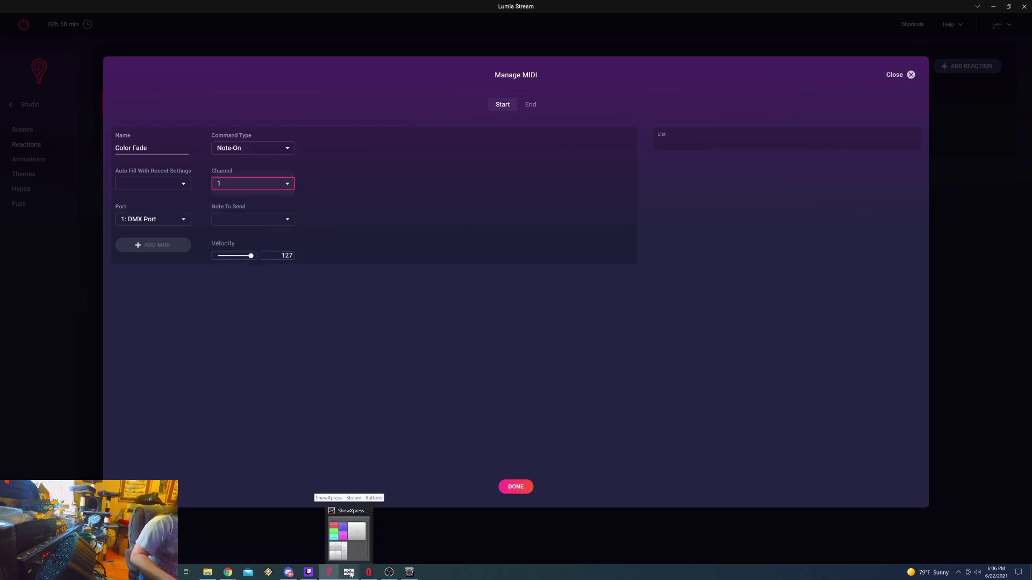
click(409, 573)
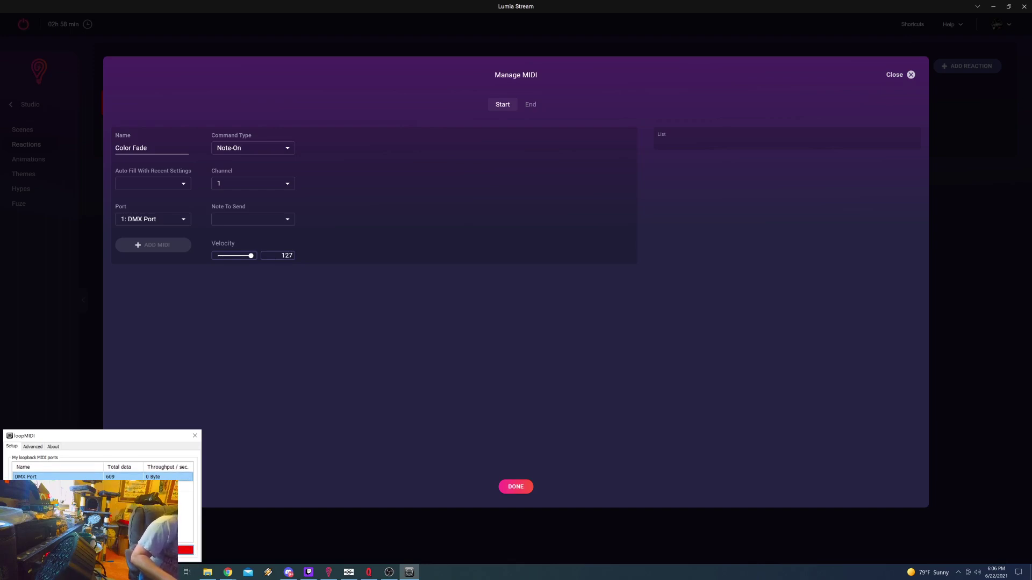
click(343, 447)
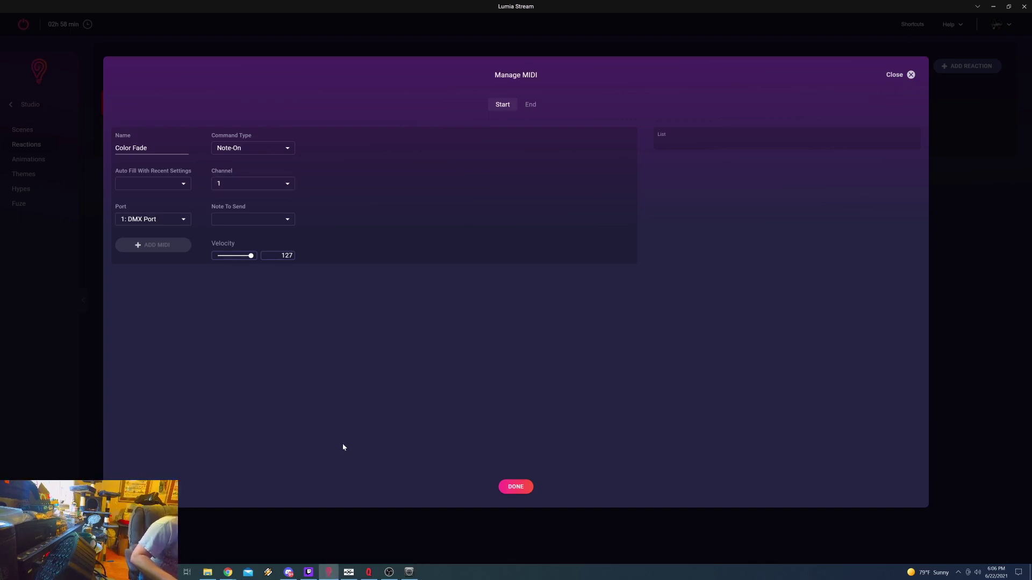
Step: Trigger the Colorshift effect on the ShowXpress button board to preview it
click(350, 572)
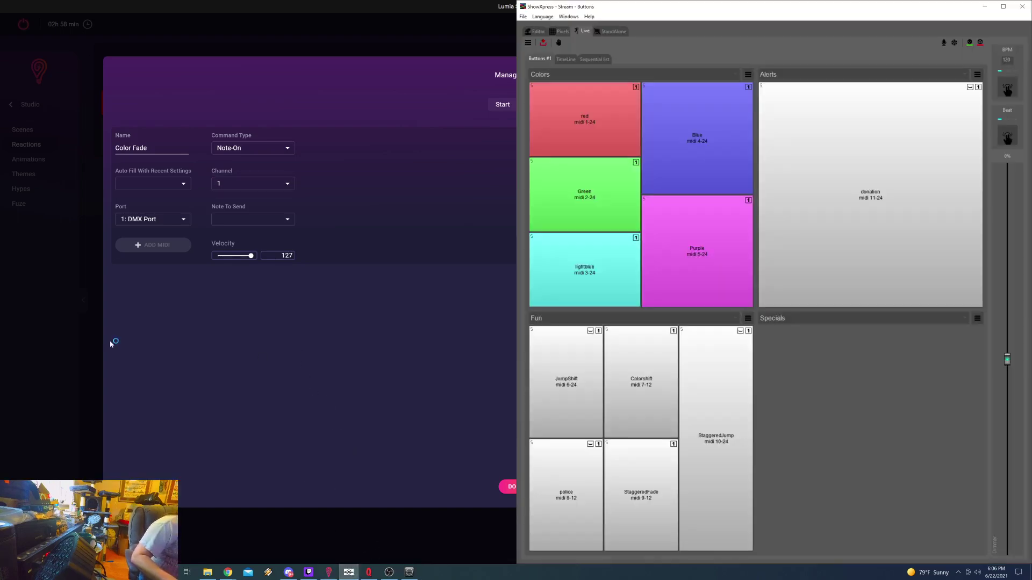
click(650, 381)
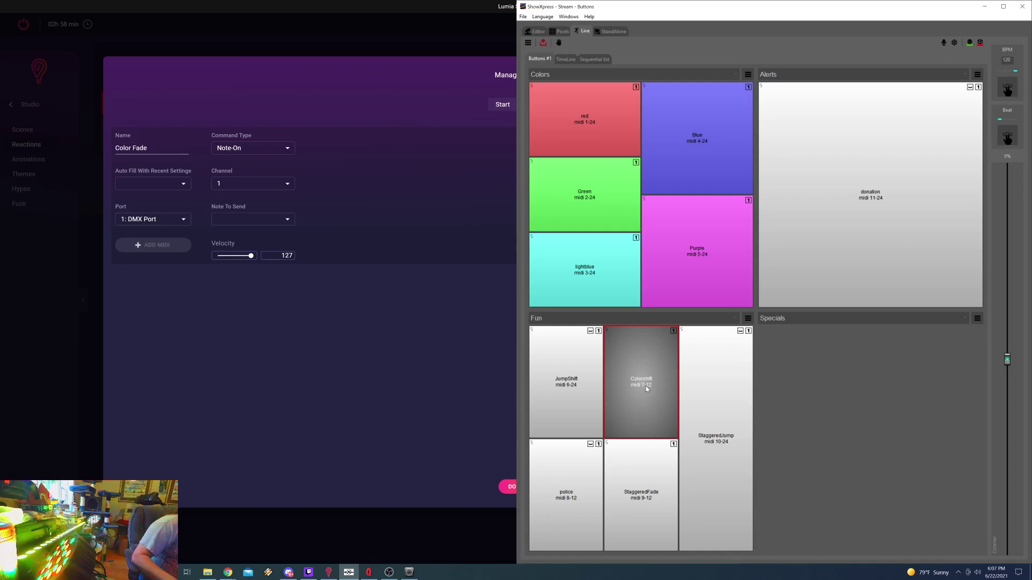
click(330, 253)
Step: Set the MIDI channel to 7 and the note to send to C0
click(285, 183)
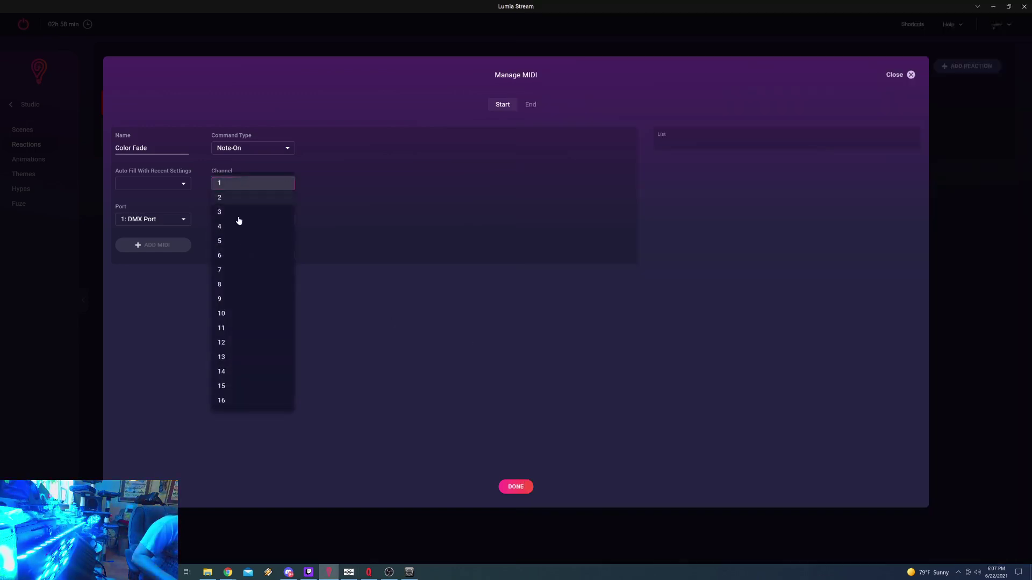
click(221, 271)
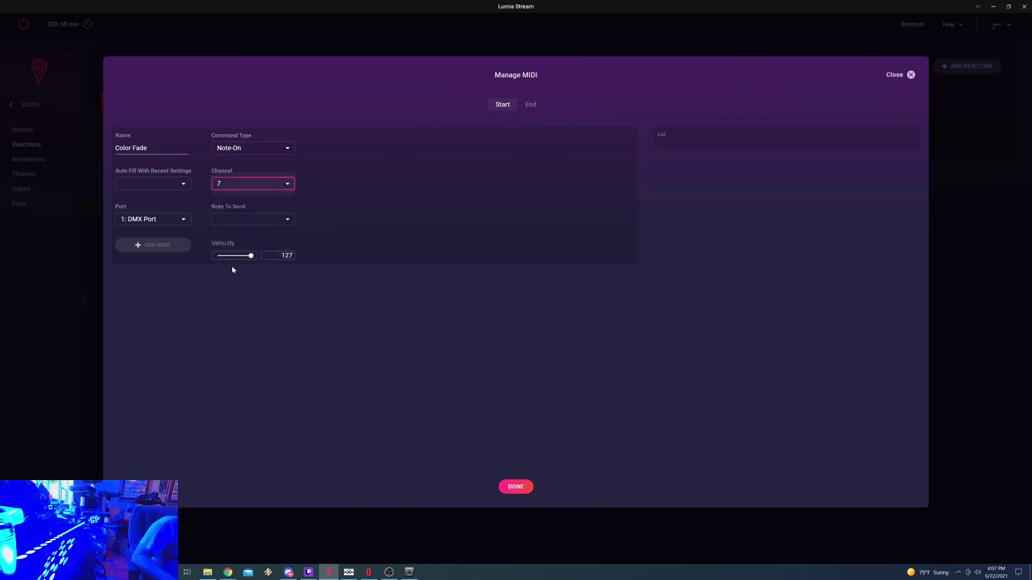
click(285, 224)
click(221, 220)
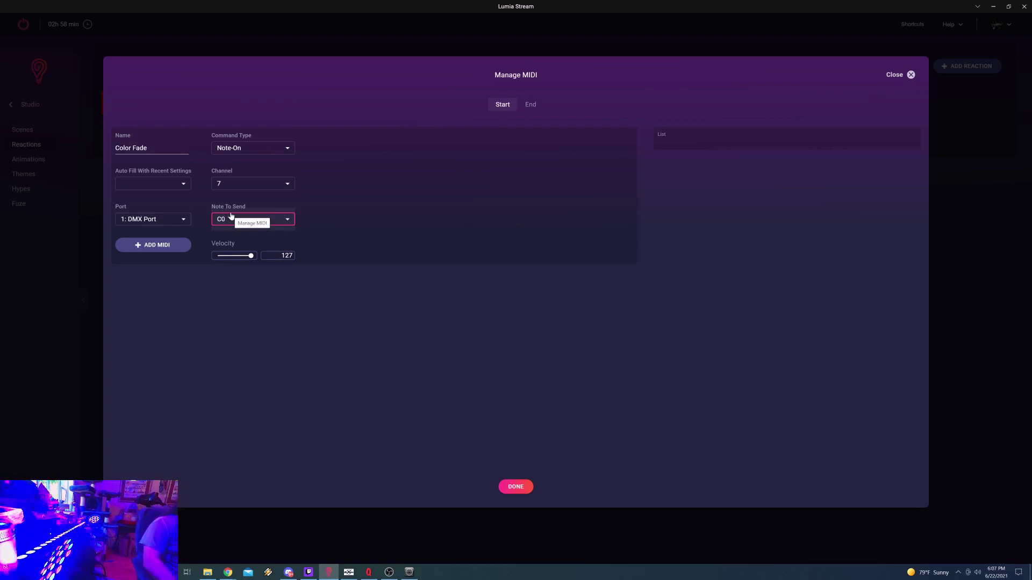
Step: Stop Colorshift in ShowXpress, then add the channel 7 C0 note and finish MIDI setup
click(349, 572)
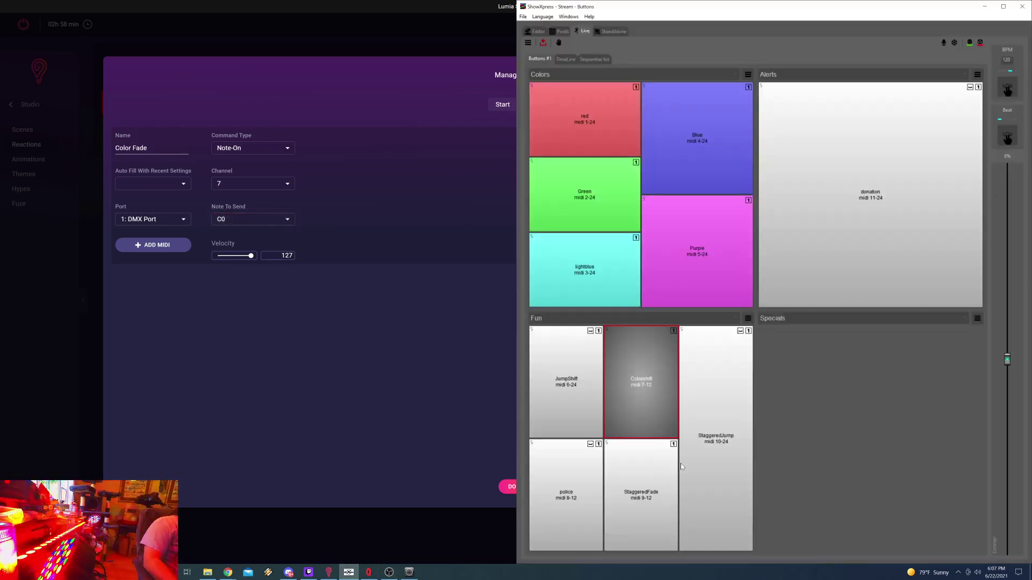
click(634, 395)
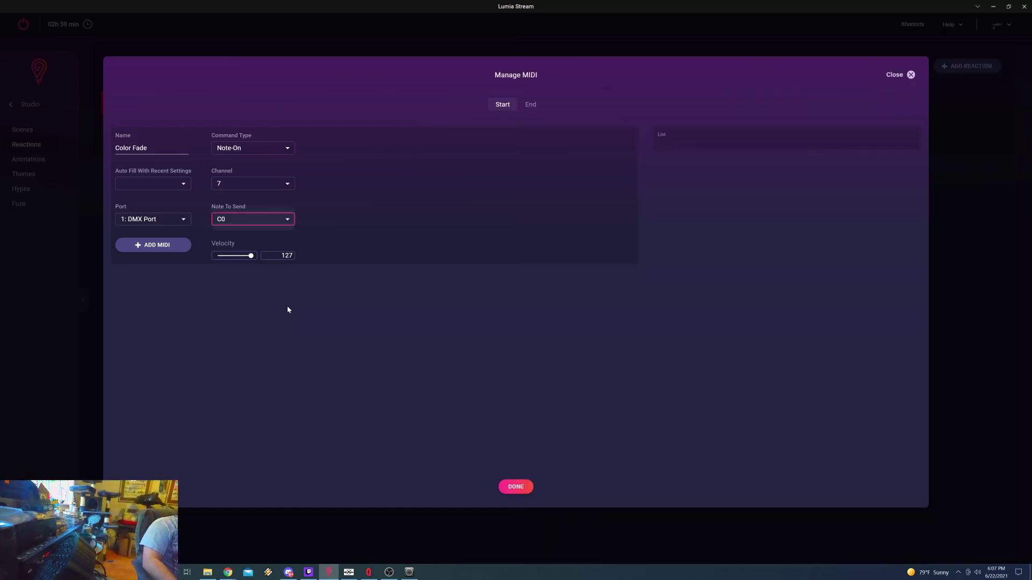
click(164, 245)
click(520, 486)
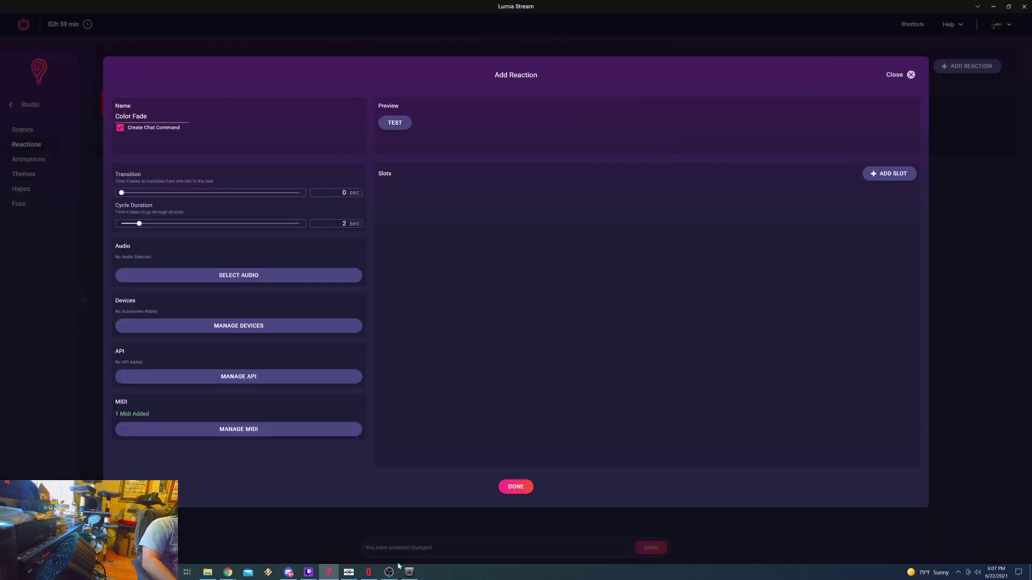
Step: Open the Colorshift button's Button trigger settings in ShowXpress and move the window right
click(350, 571)
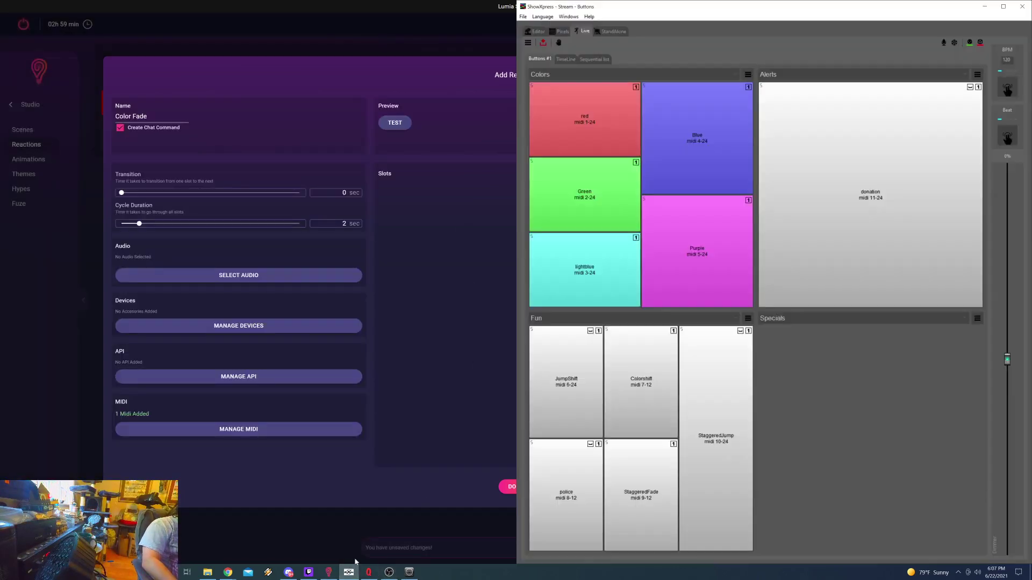
right_click(663, 405)
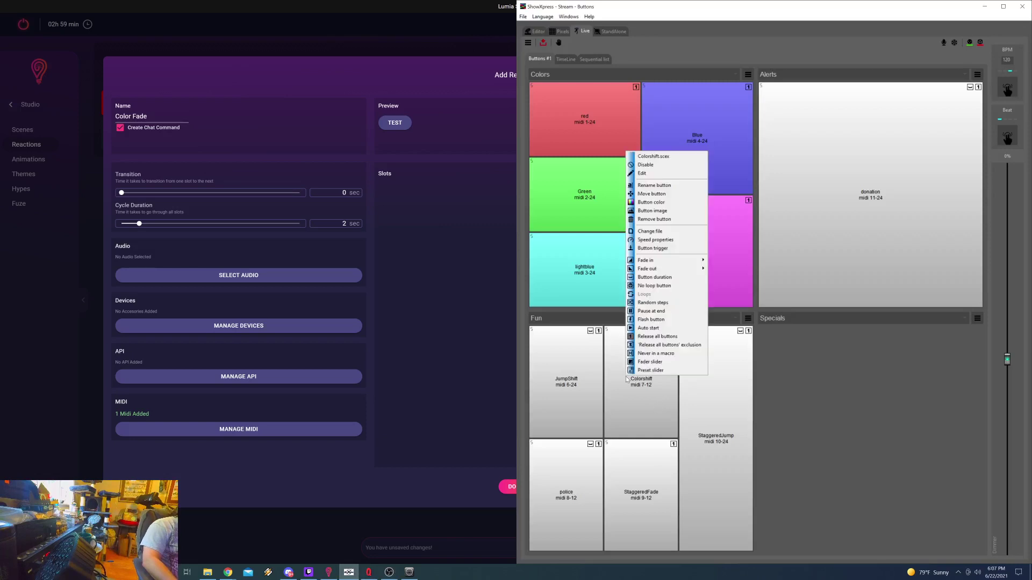
click(664, 250)
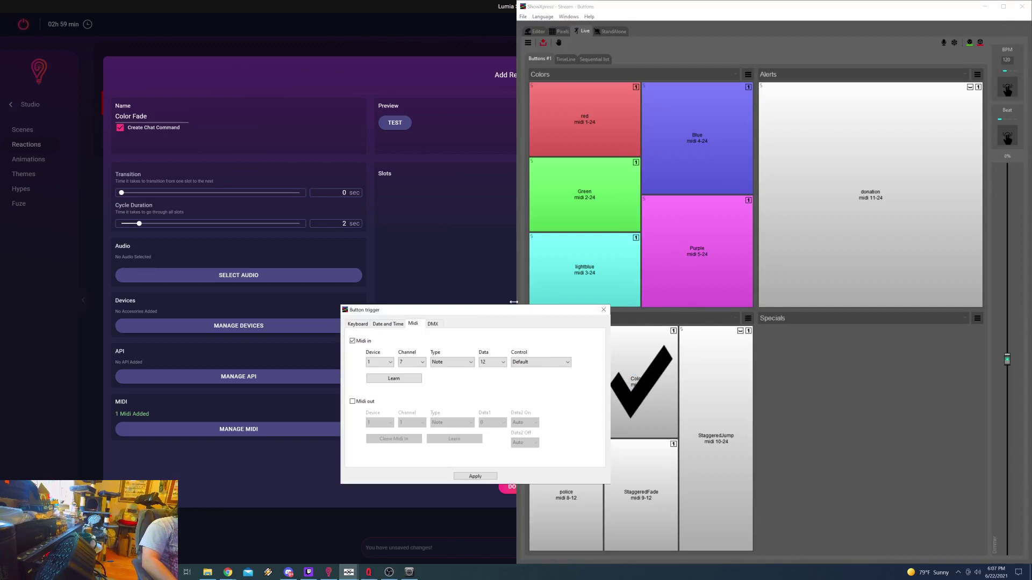
drag(476, 310, 694, 258)
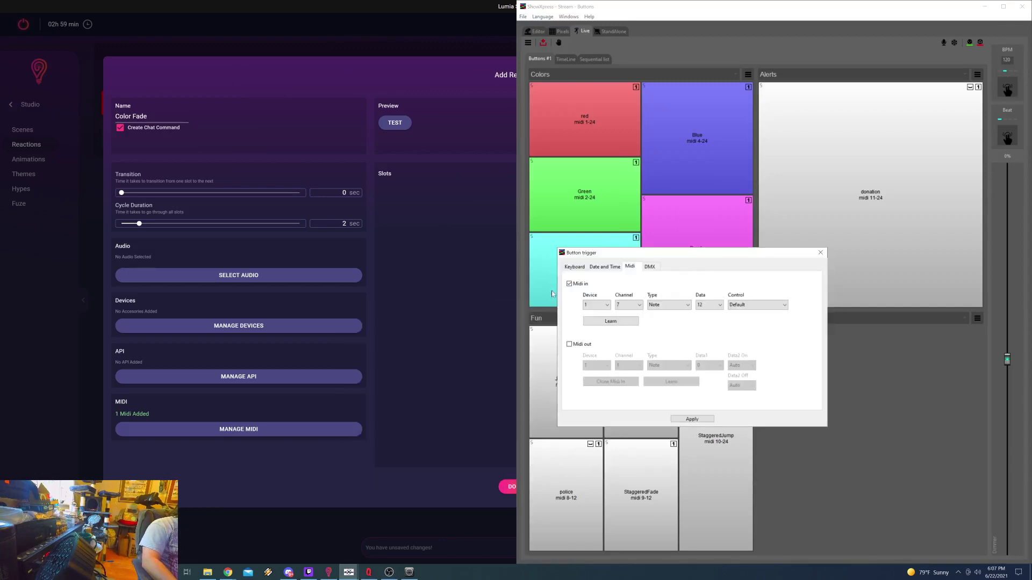
Step: Set MIDI in to device 1, channel 7, type Note, and start Learn
click(596, 305)
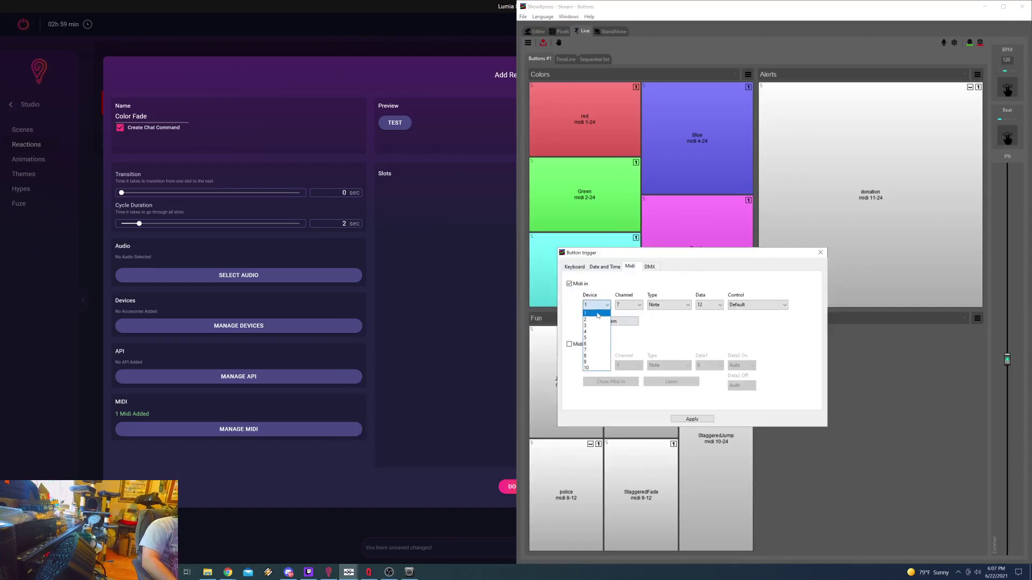
click(595, 316)
click(627, 305)
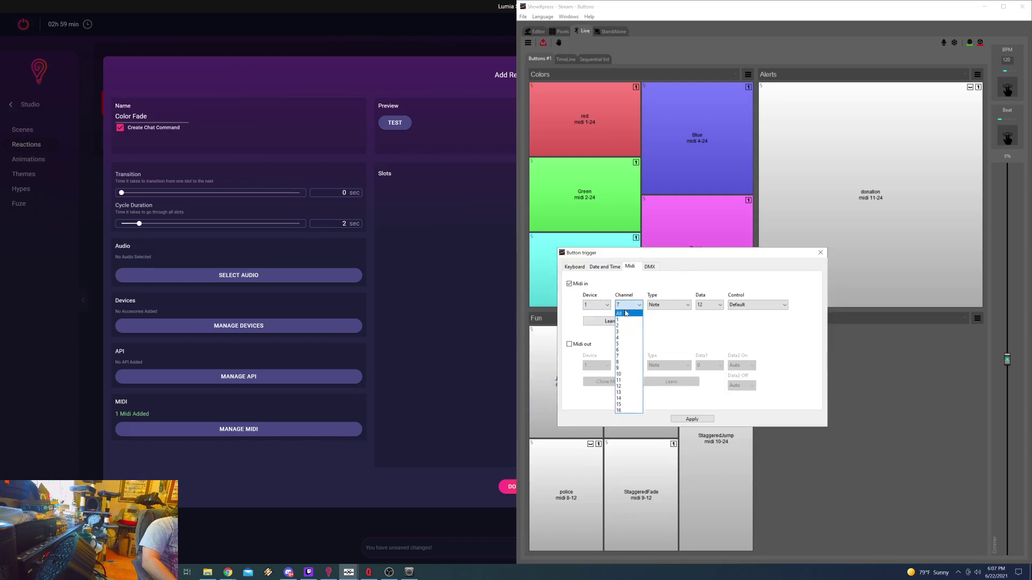
click(670, 305)
click(669, 305)
click(709, 309)
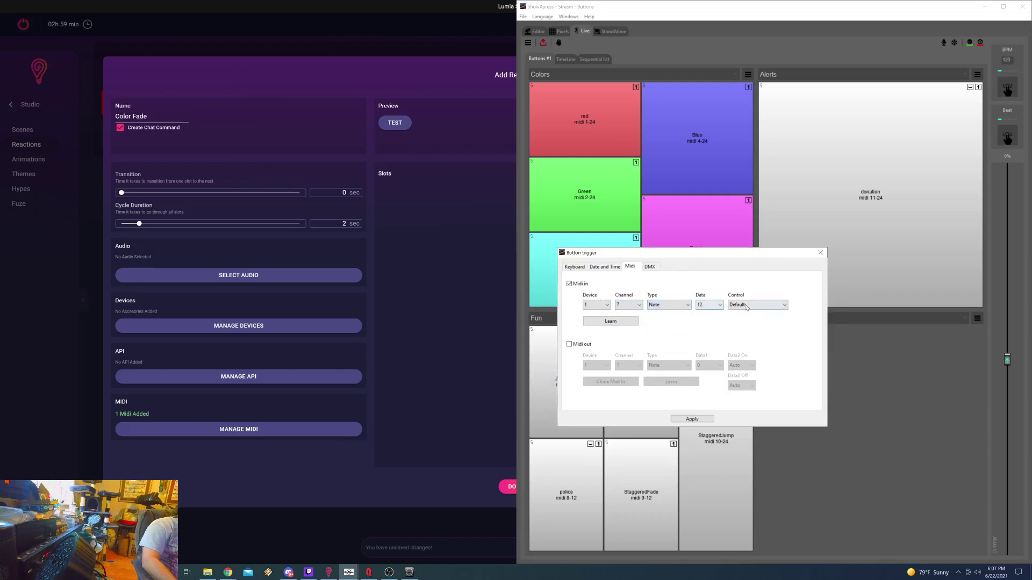
click(622, 322)
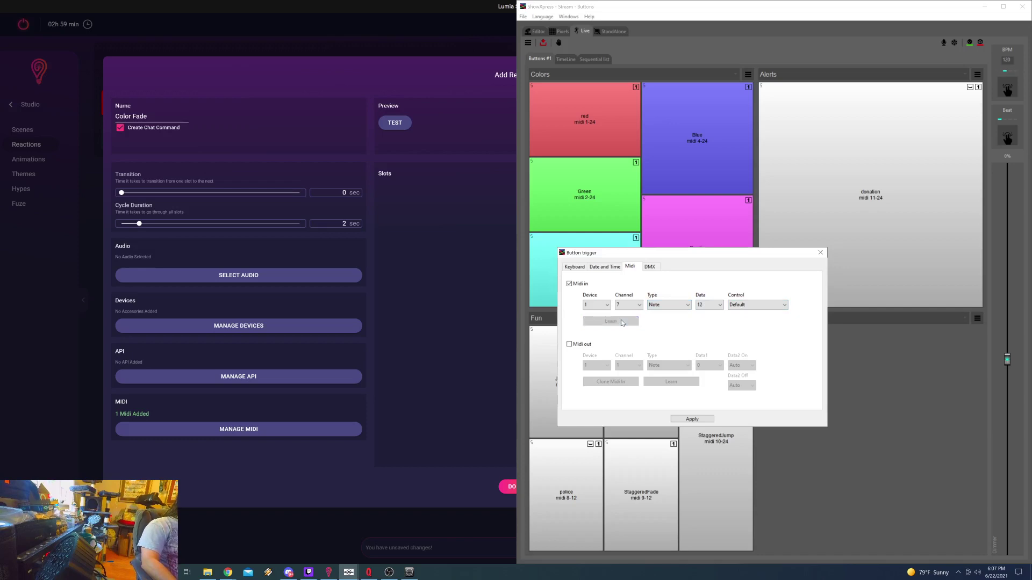
Step: Test Color Fade so Colorshift learns its note, apply the trigger, and save the reaction
click(451, 191)
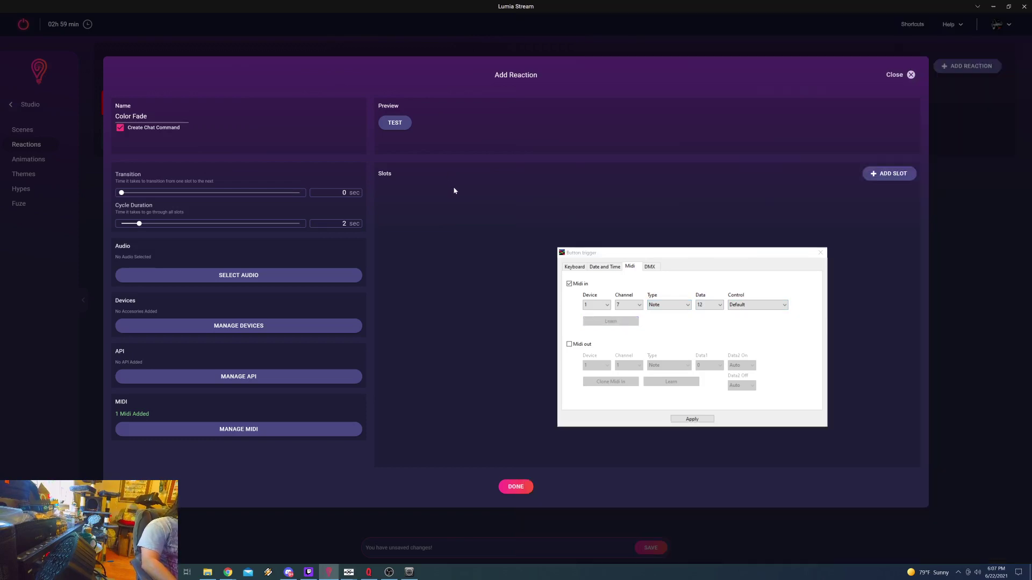
click(391, 123)
click(692, 419)
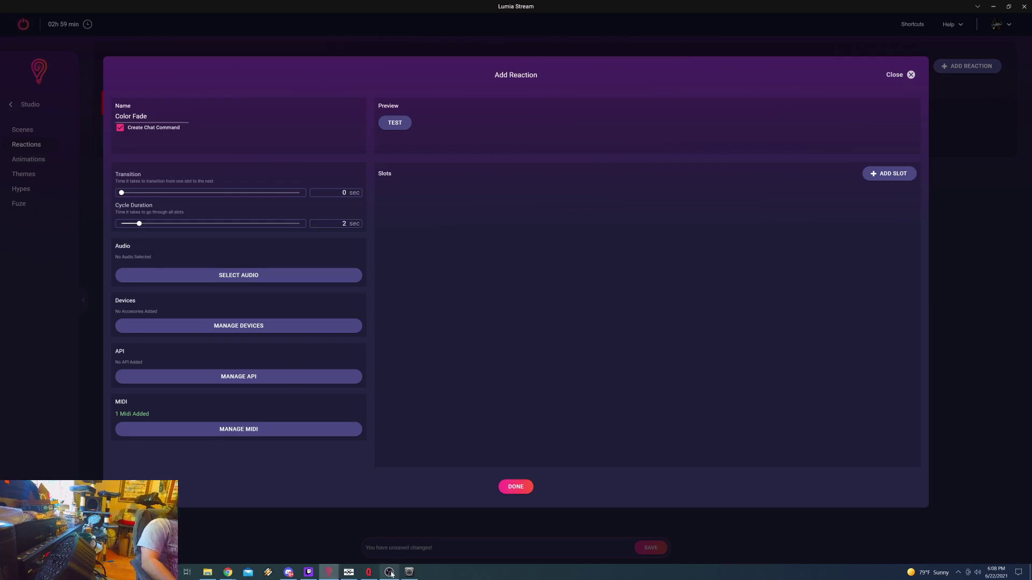
click(515, 487)
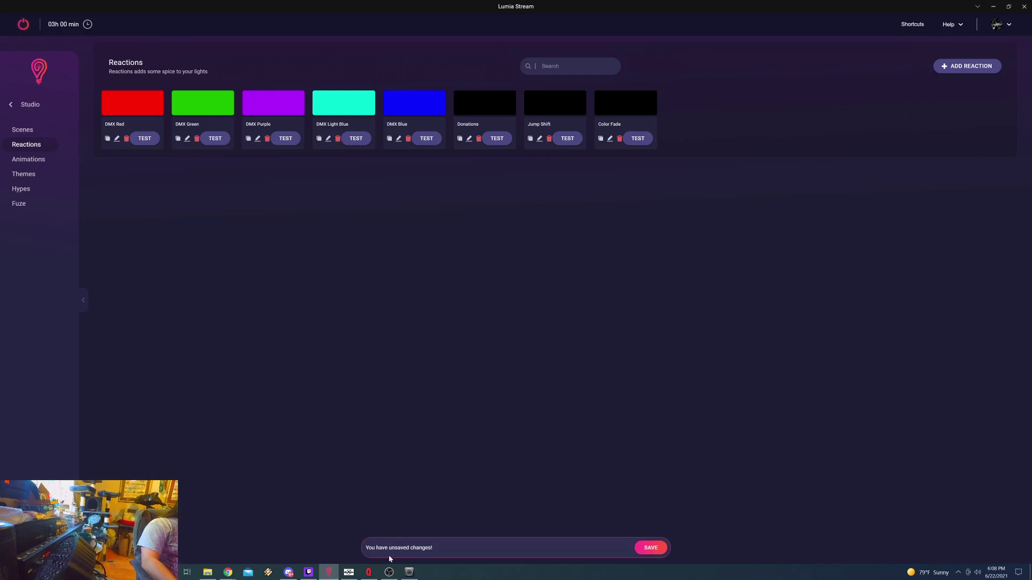
mouse_move(389, 572)
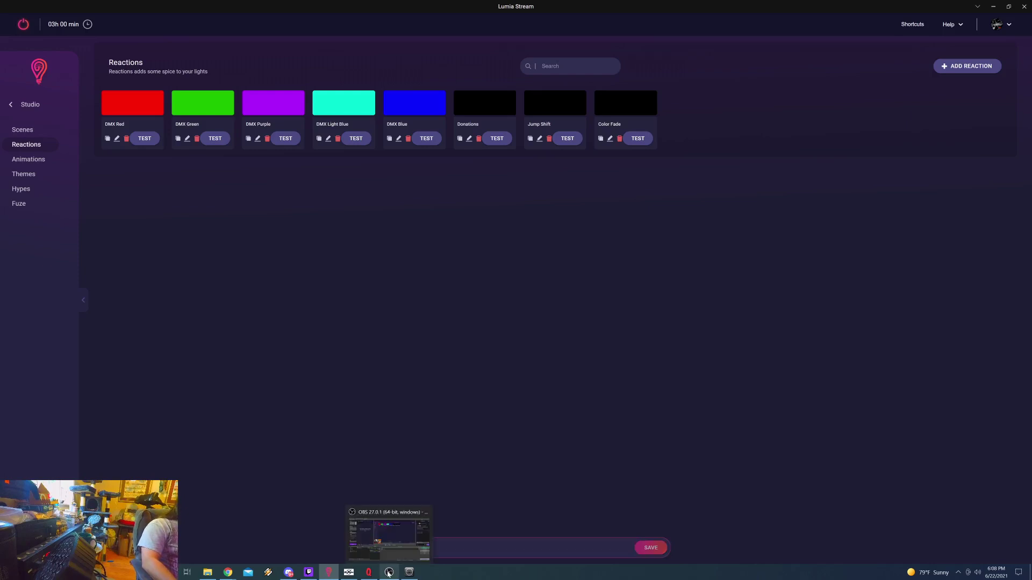
Step: Dock Lumia Stream to the left half and test the DMX Red, Green and Purple reactions
click(348, 572)
drag(470, 6, 2, 9)
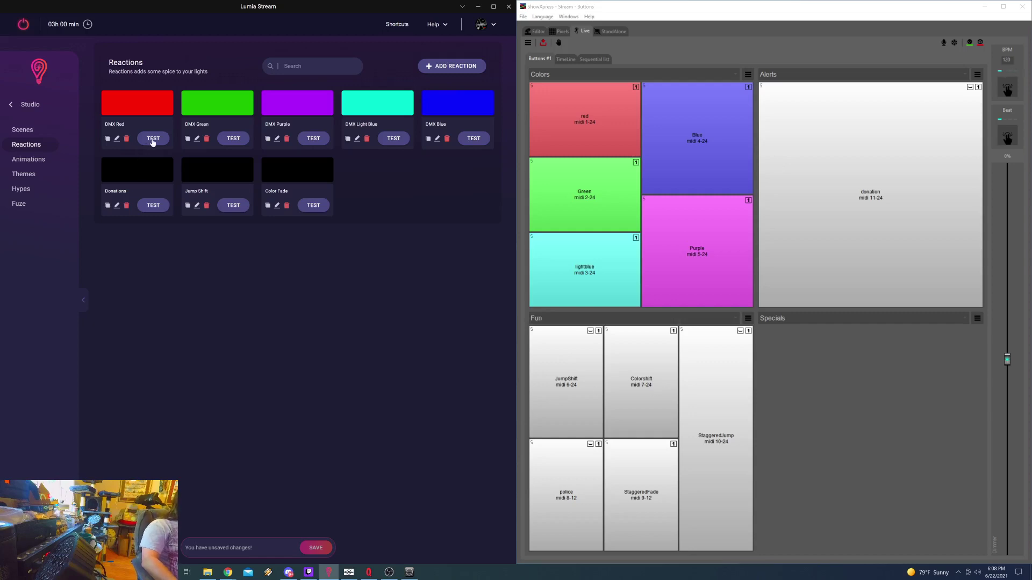
click(585, 112)
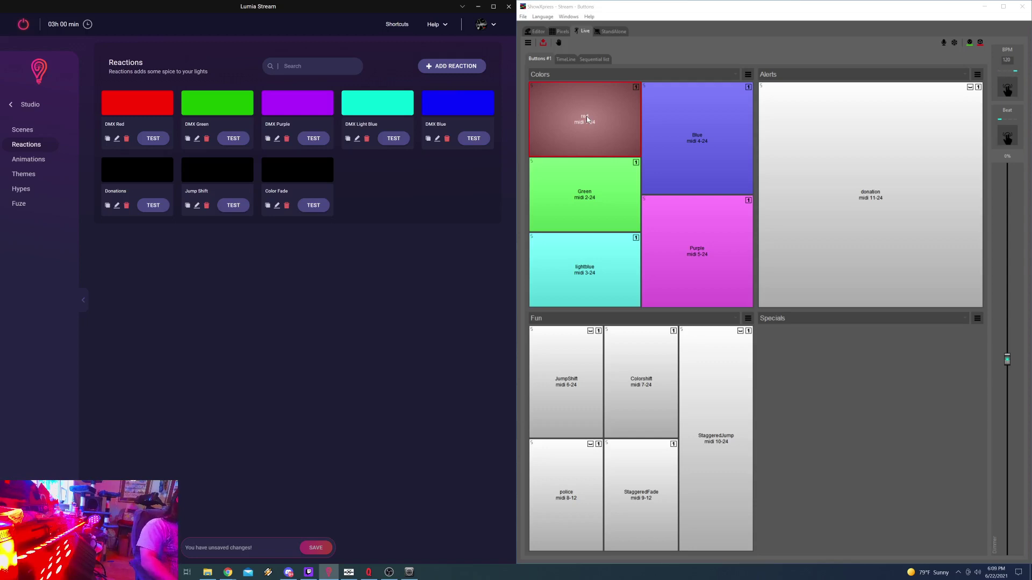
click(231, 140)
click(314, 141)
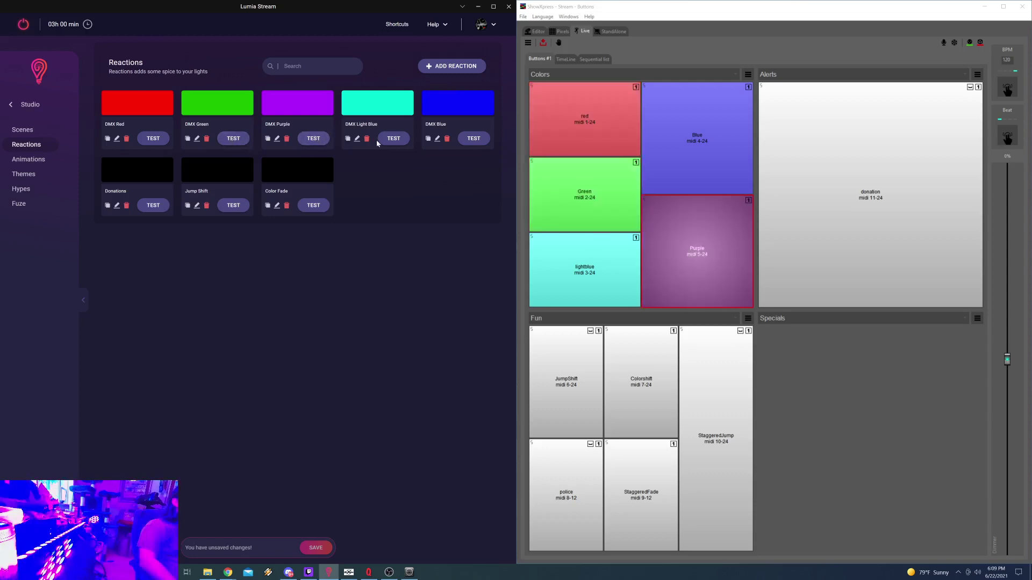
Step: Test DMX Light Blue, DMX Blue, Jump Shift and Color Fade, then return to the Dashboard
click(394, 139)
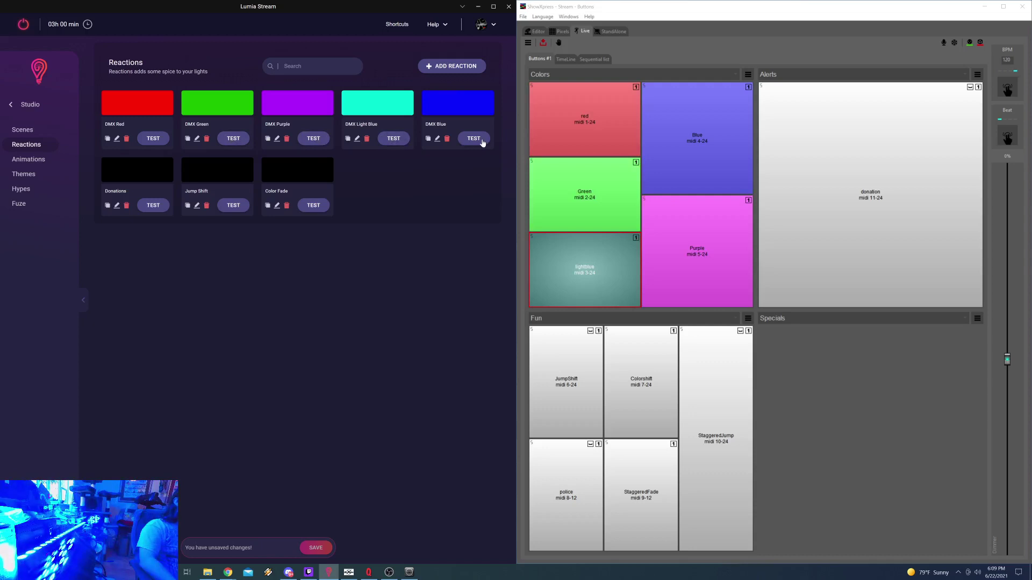
click(481, 140)
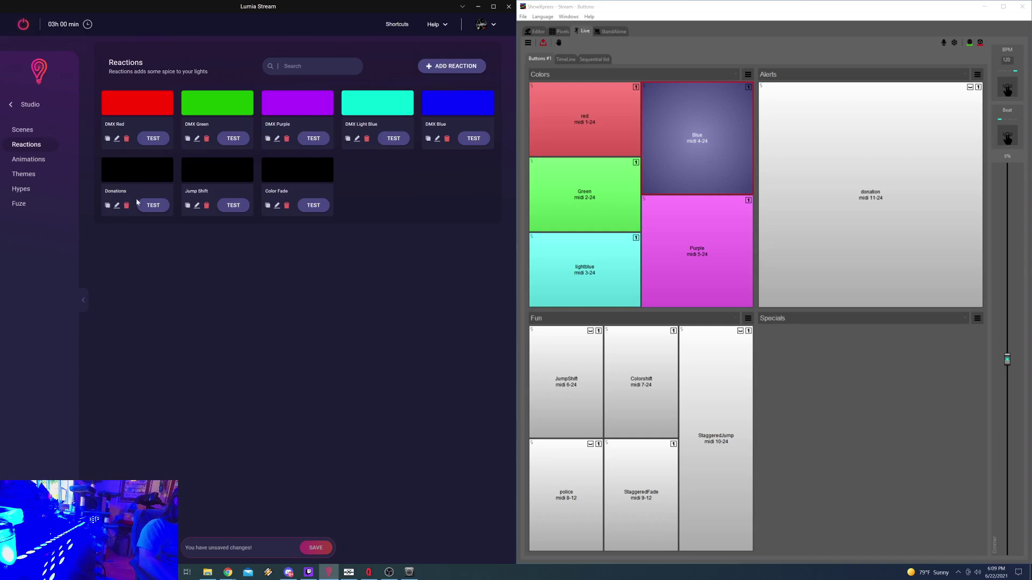
click(233, 206)
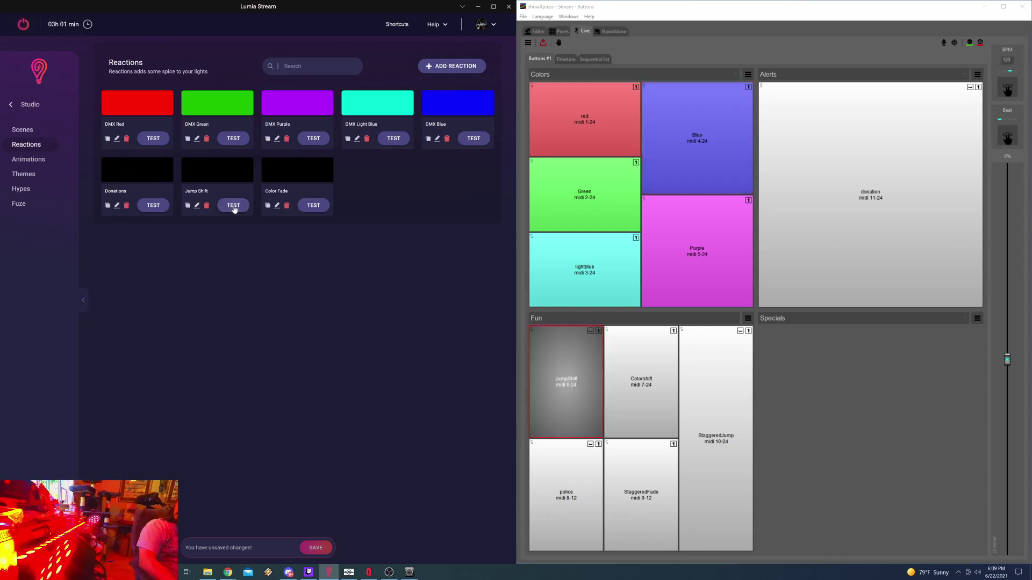
click(316, 208)
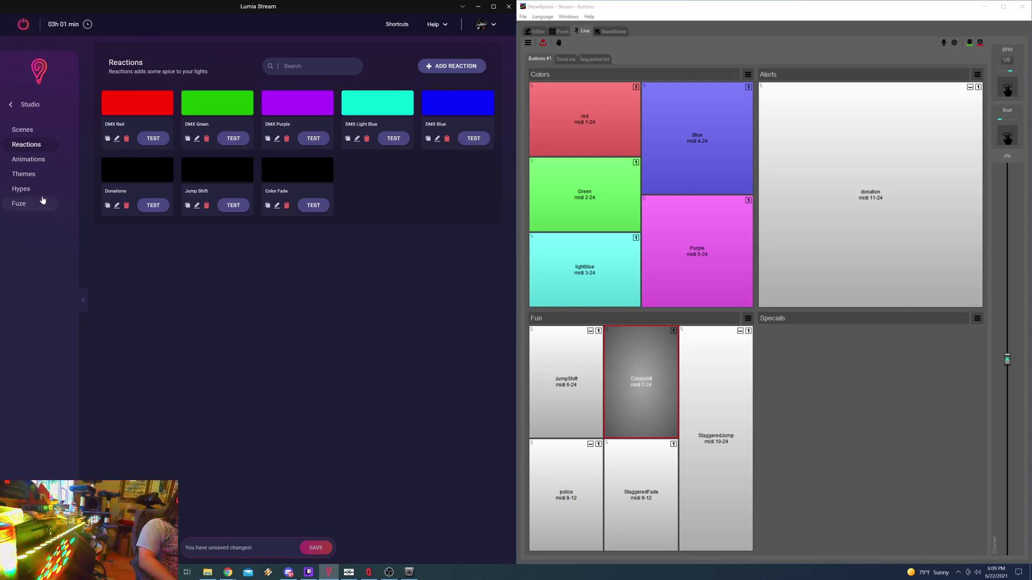
click(10, 107)
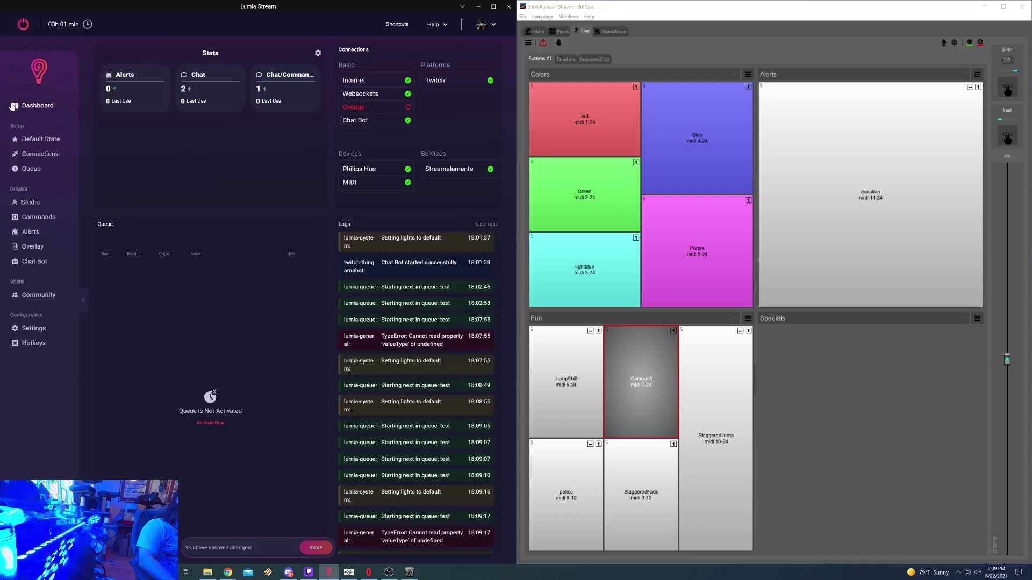
Step: Limit the !color-fade chat command by excluding User, Regular and Follower levels
click(33, 217)
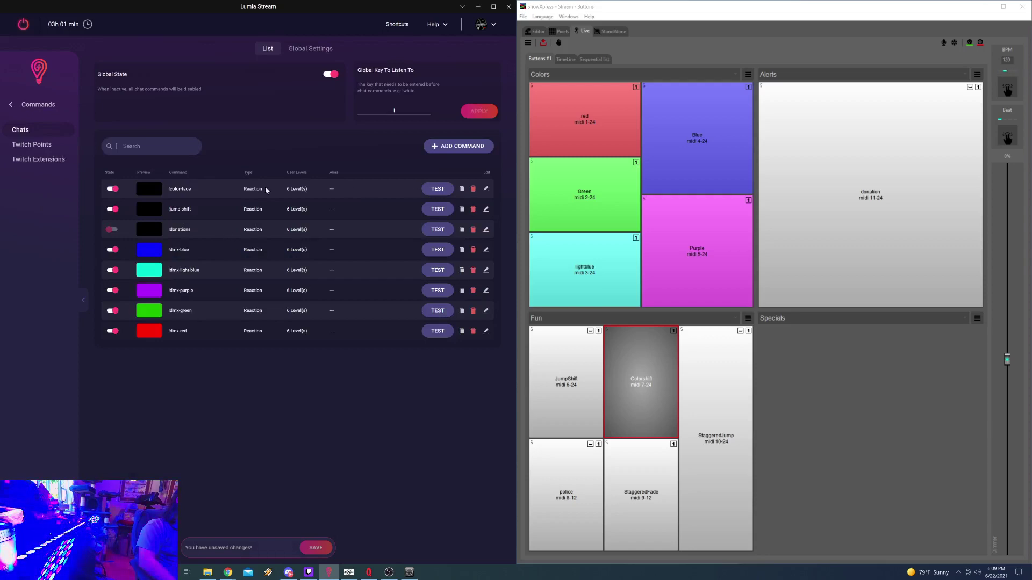
click(486, 189)
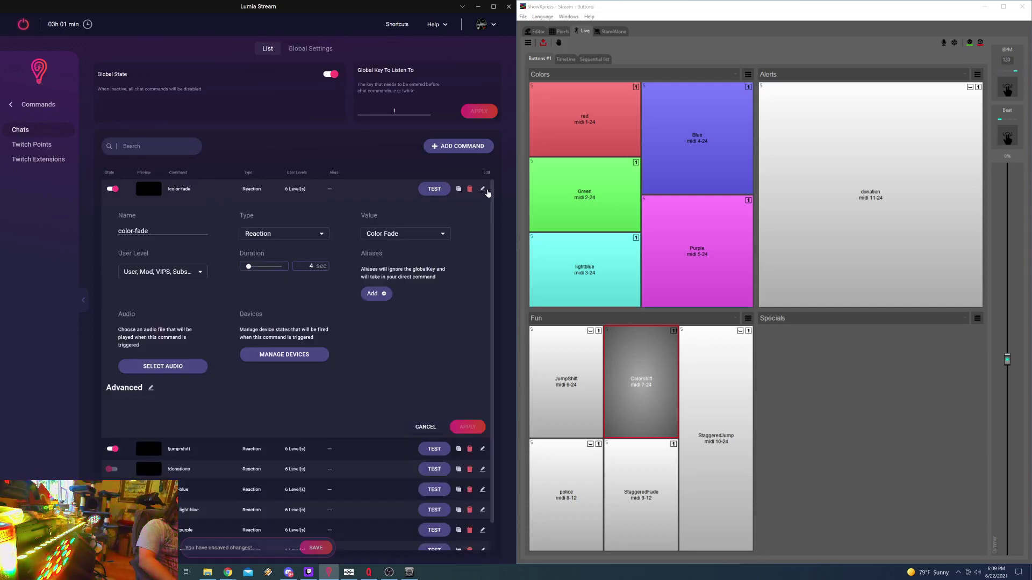
click(199, 271)
click(133, 364)
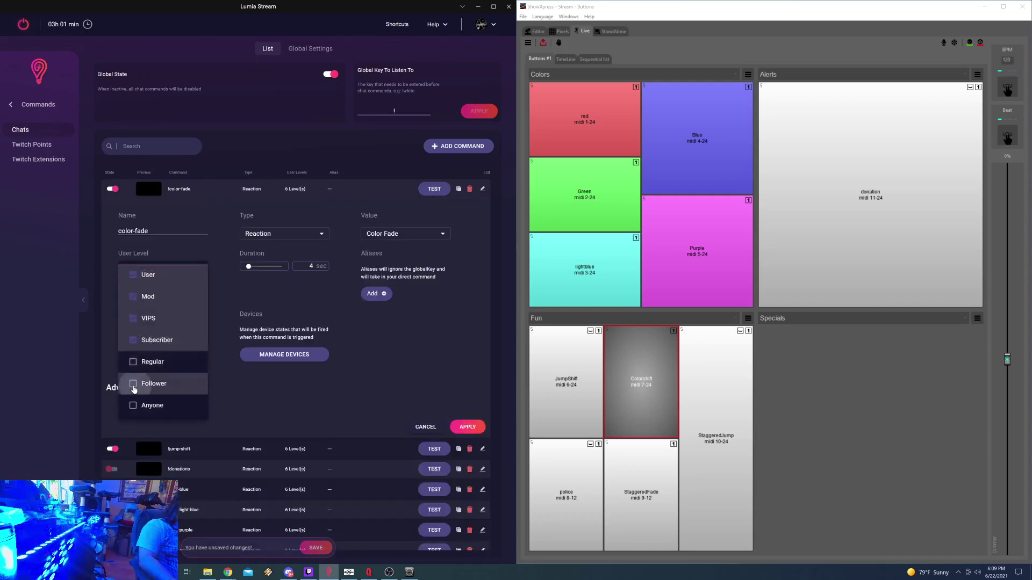
click(145, 276)
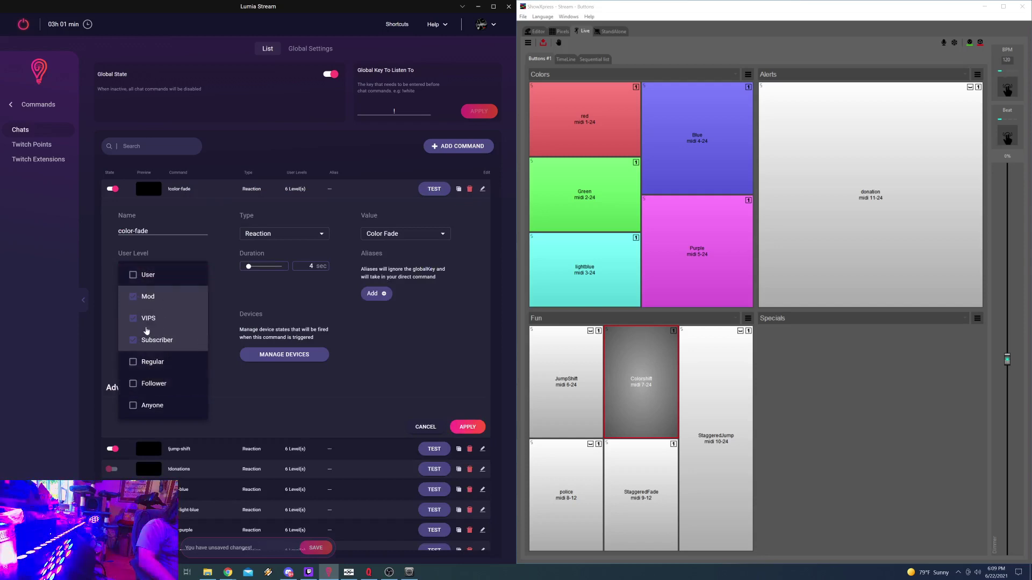
click(266, 381)
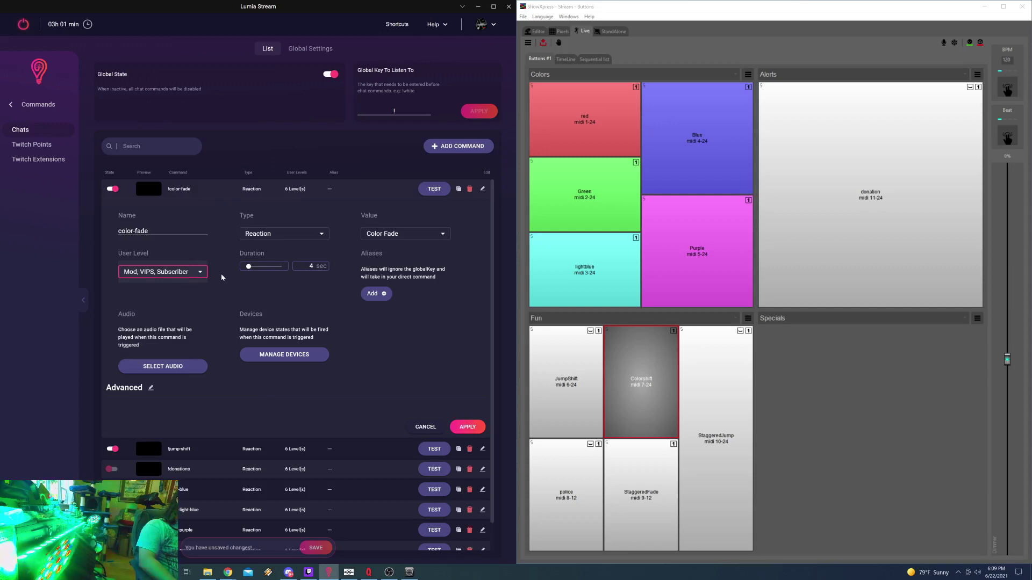
click(467, 427)
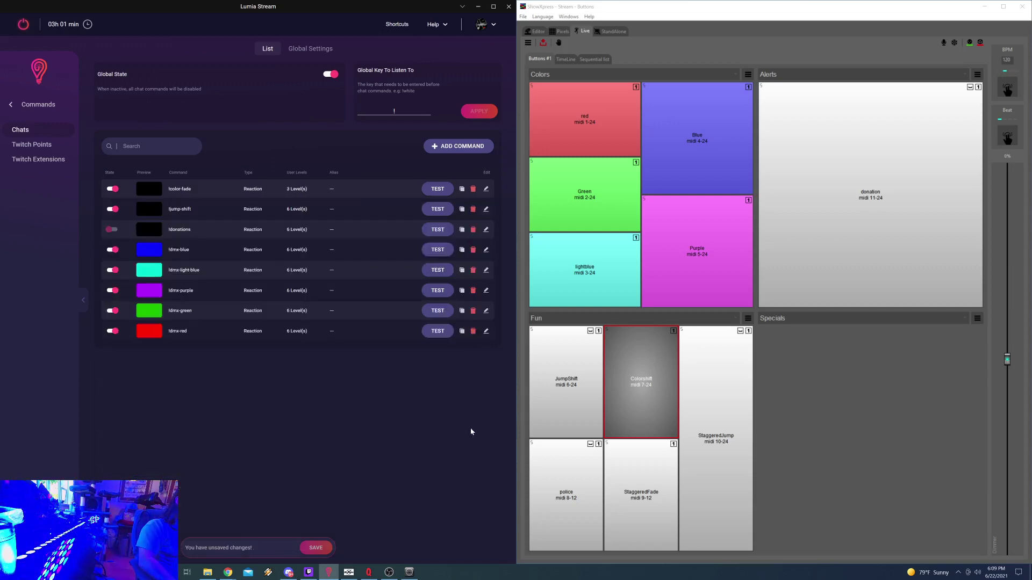
Step: Exclude User, Regular and Follower levels from the !jump-shift chat command
click(485, 209)
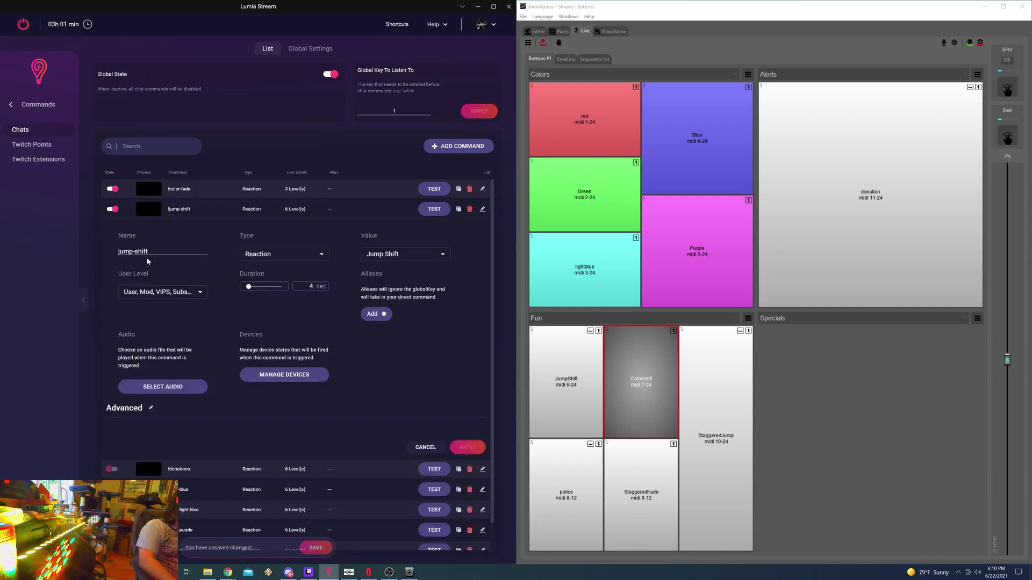
click(156, 292)
click(133, 404)
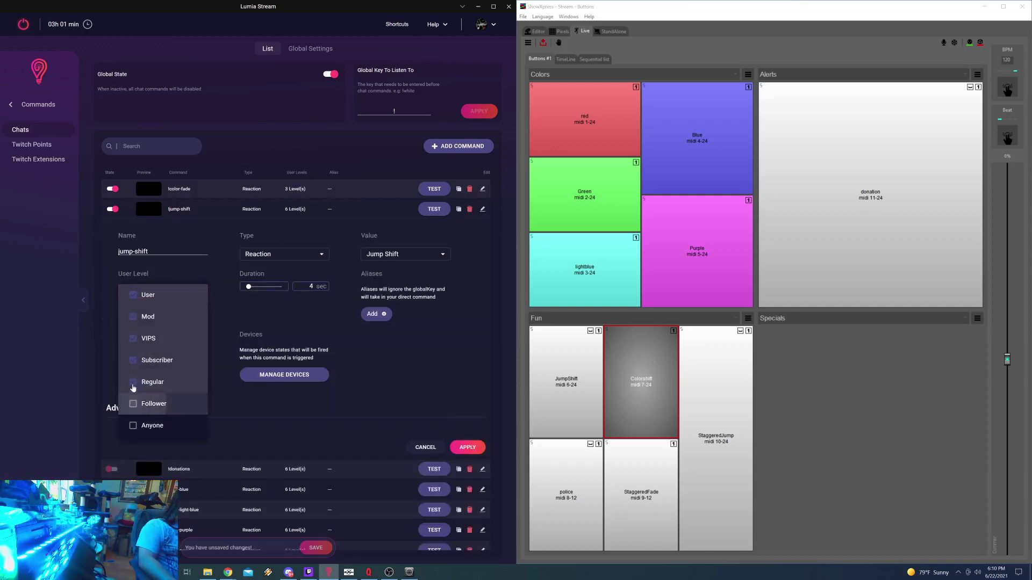
click(133, 383)
click(133, 295)
click(395, 366)
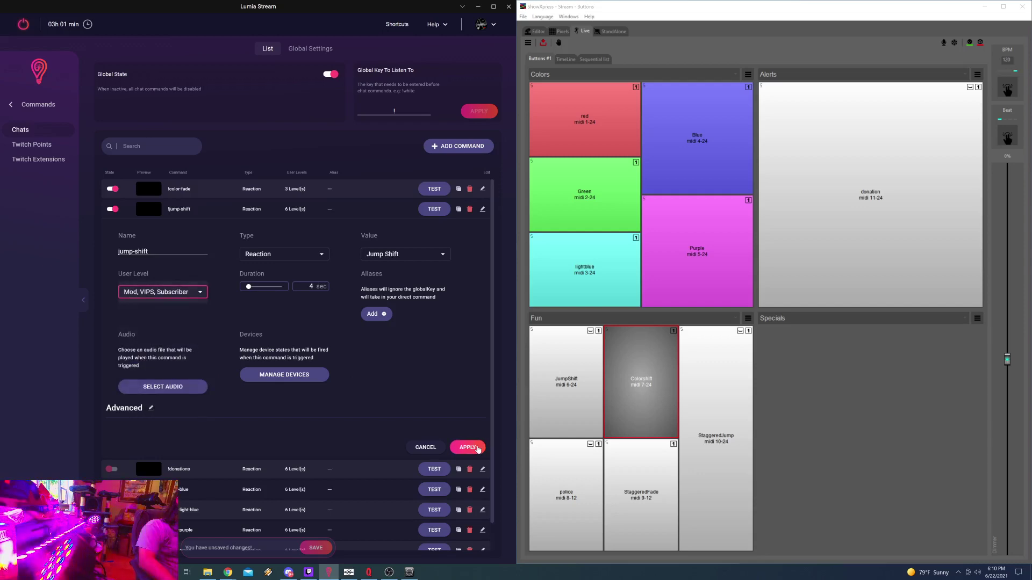
click(477, 447)
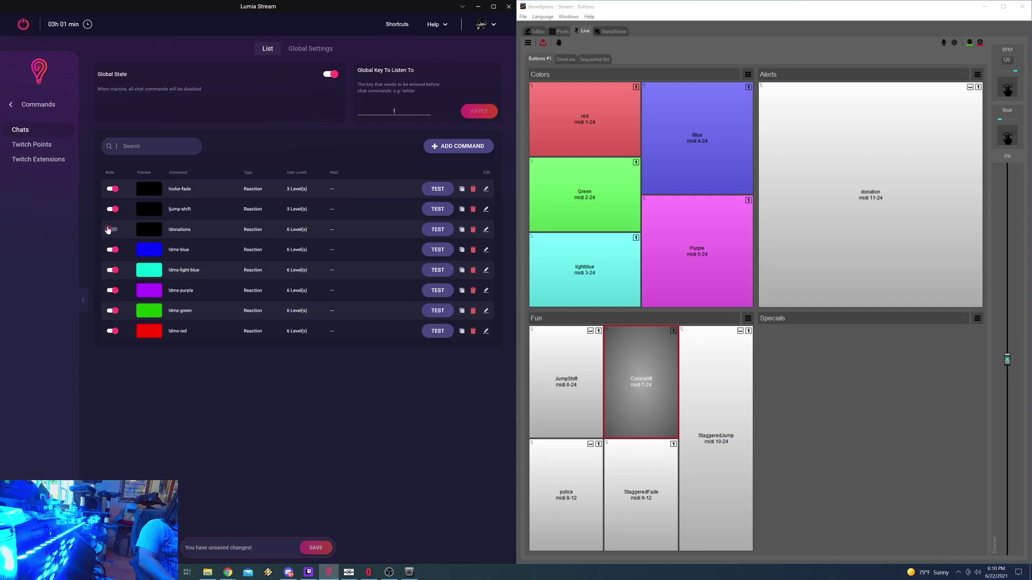
Step: Delete the !donations command and view the Global Settings user levels
click(111, 230)
click(473, 230)
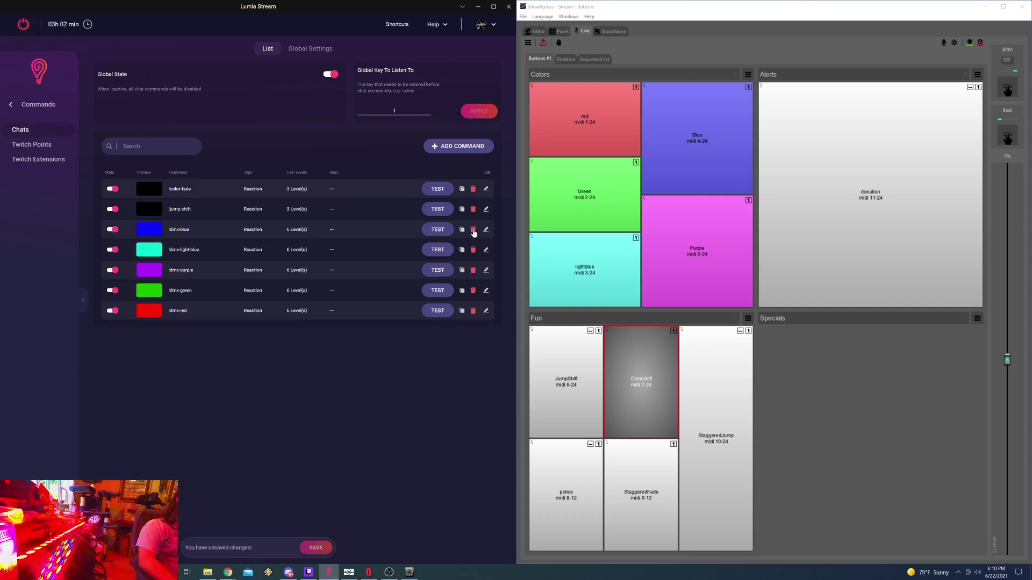
click(37, 146)
click(24, 130)
click(311, 51)
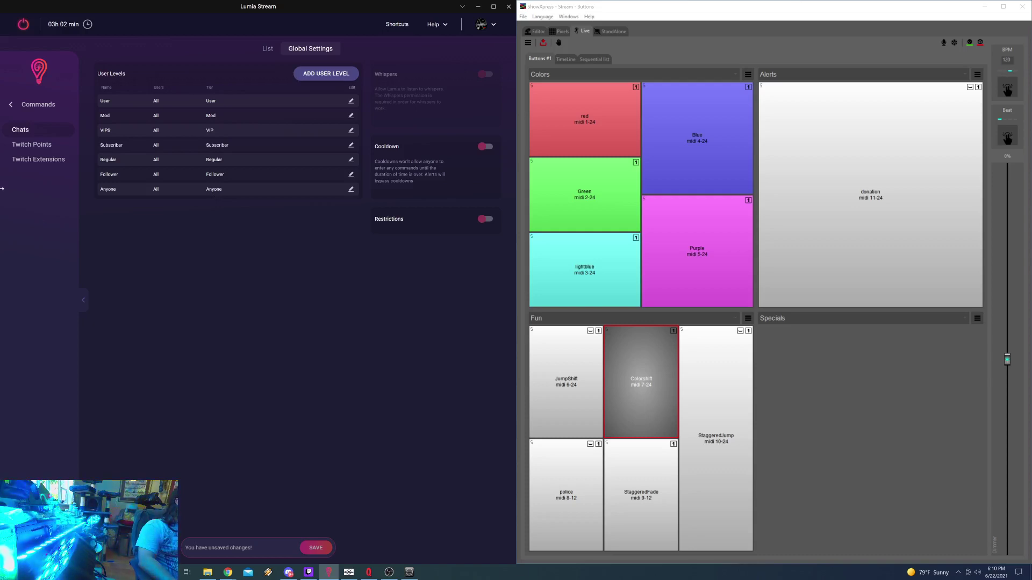
Step: Move through Twitch Points to the Twitch Extensions commands, which list Jump Shift
click(38, 145)
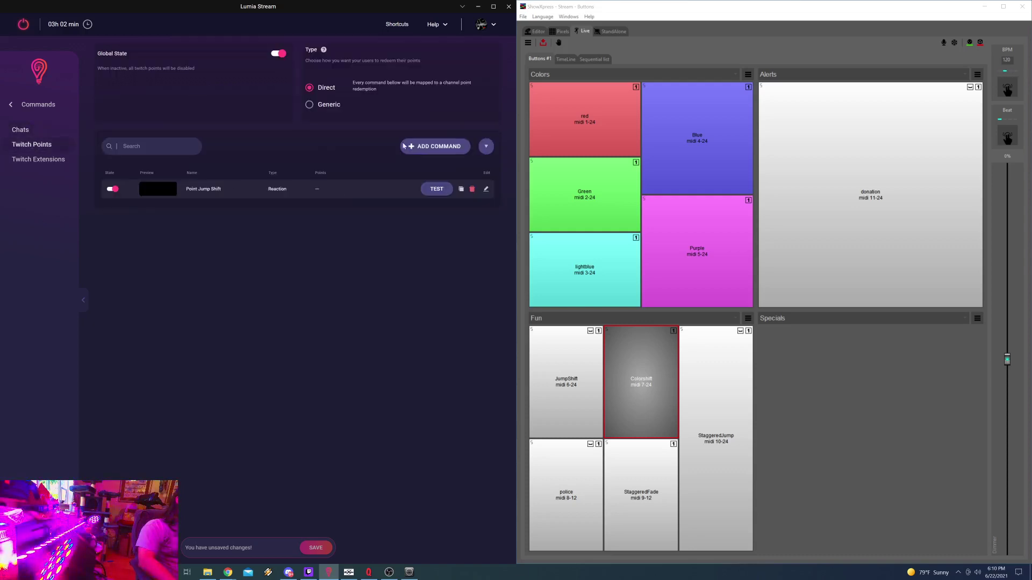
click(45, 164)
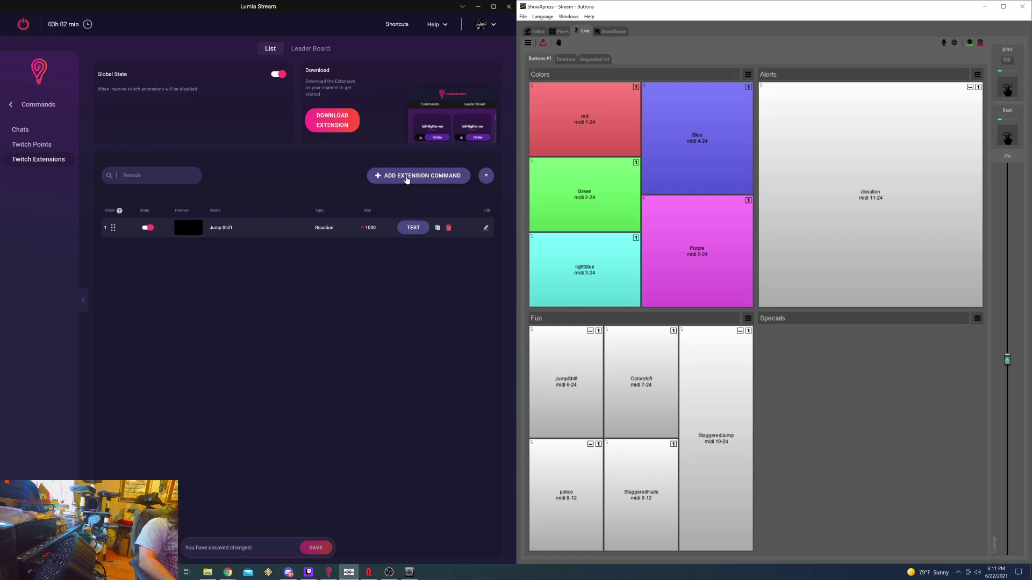
Step: Add an extension command named 'Color Fade' with a white colour
click(407, 177)
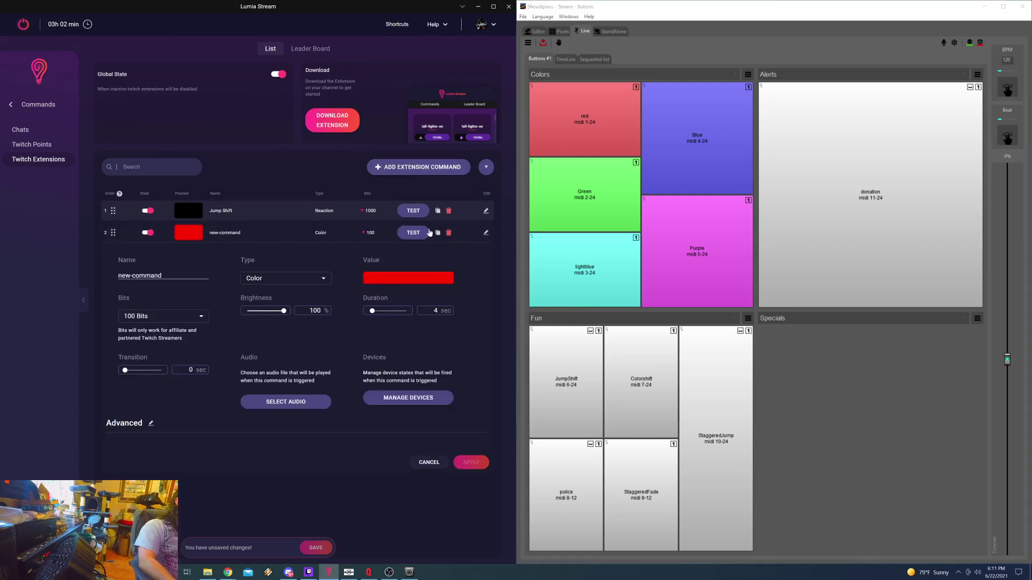
click(166, 278)
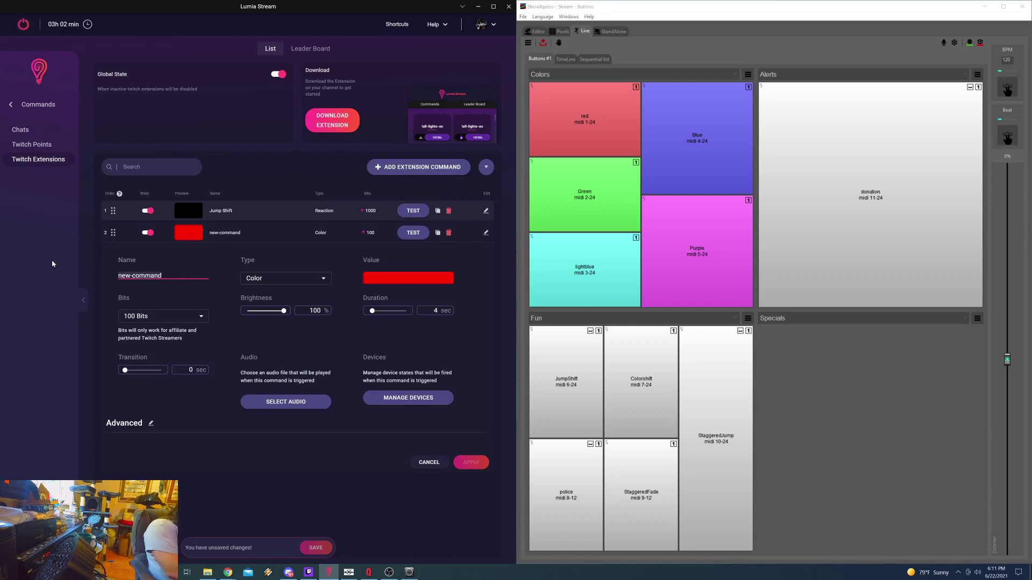
key(ctrl+a)
text(Colo)
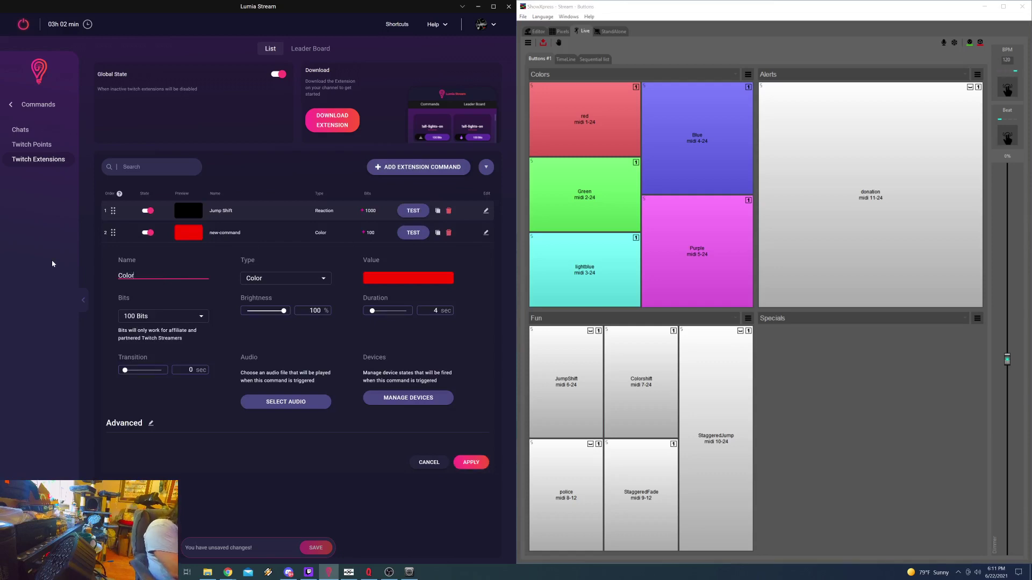
text(r Fade)
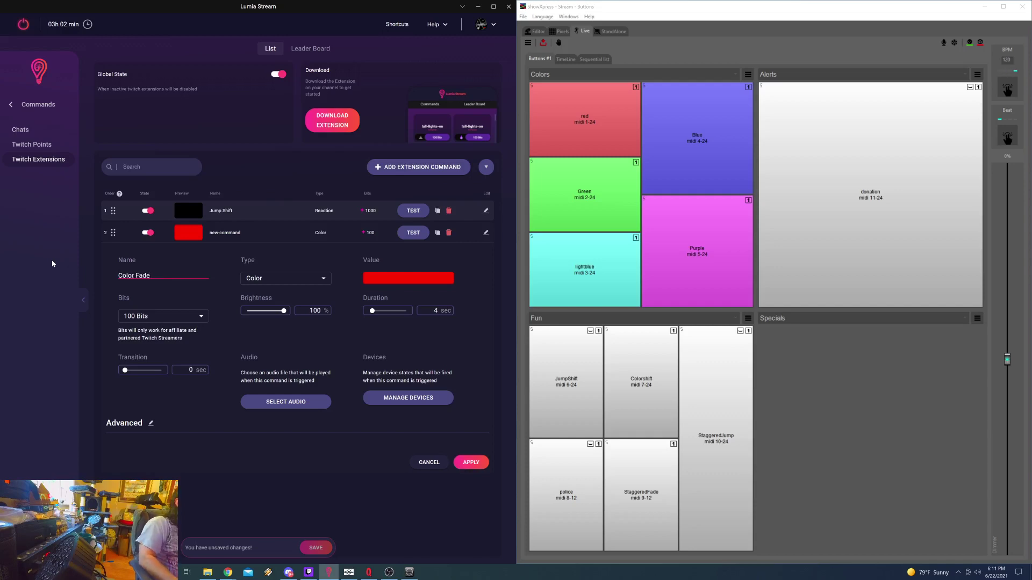
click(375, 284)
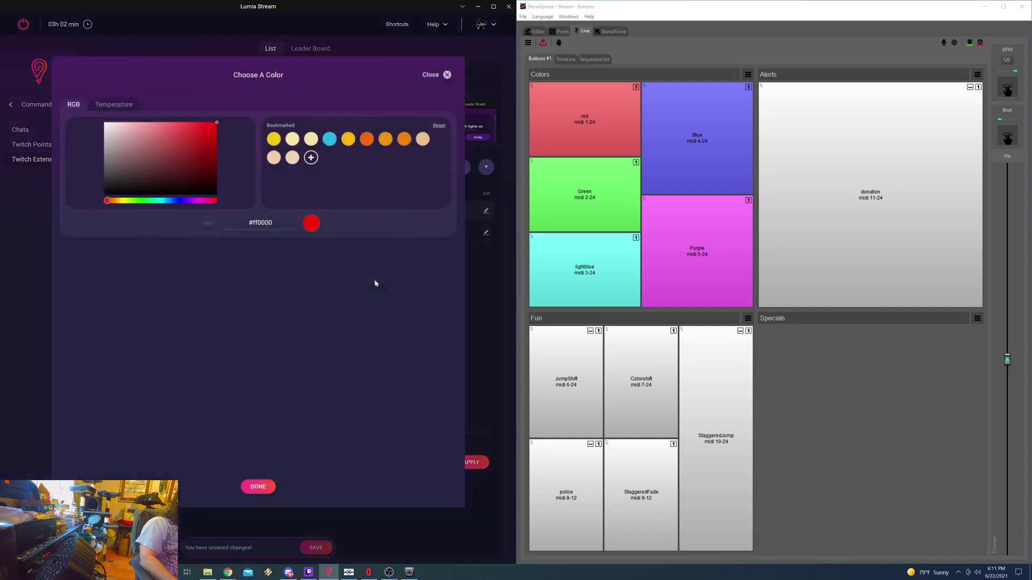
drag(157, 140, 121, 82)
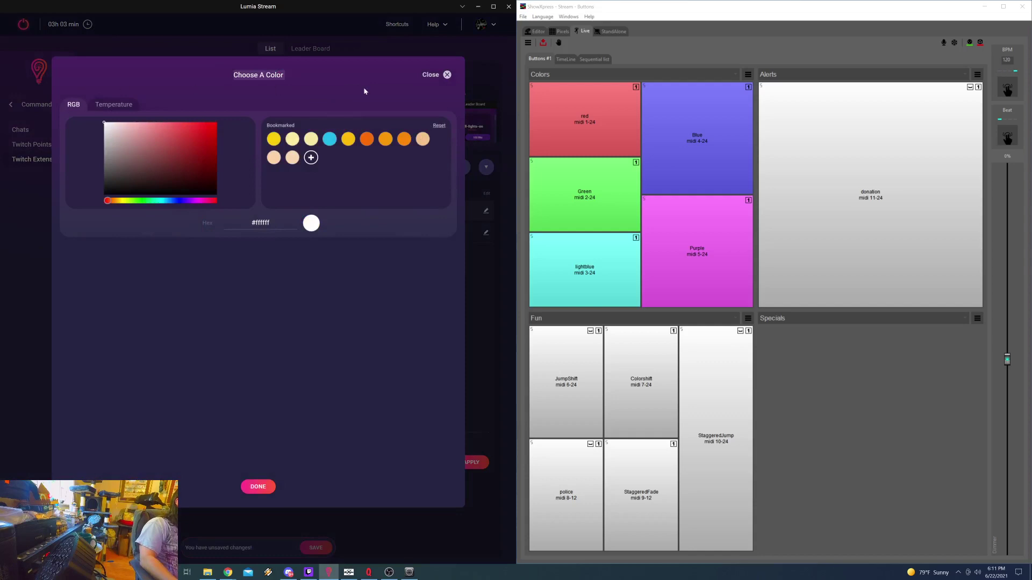
click(448, 75)
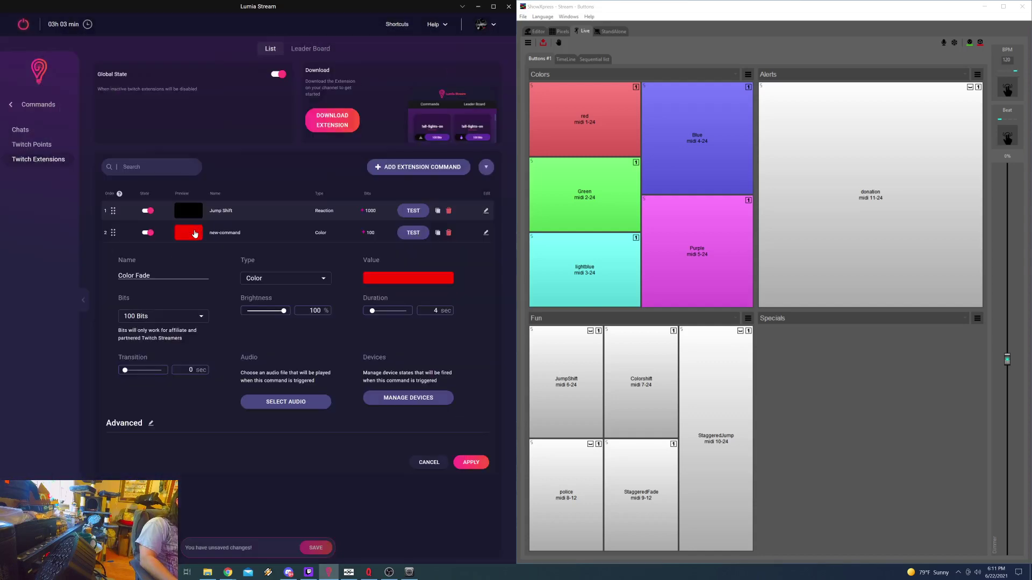
Step: Make it a Reaction firing Color Fade for 1000 Bits, apply, and save the changes
click(325, 279)
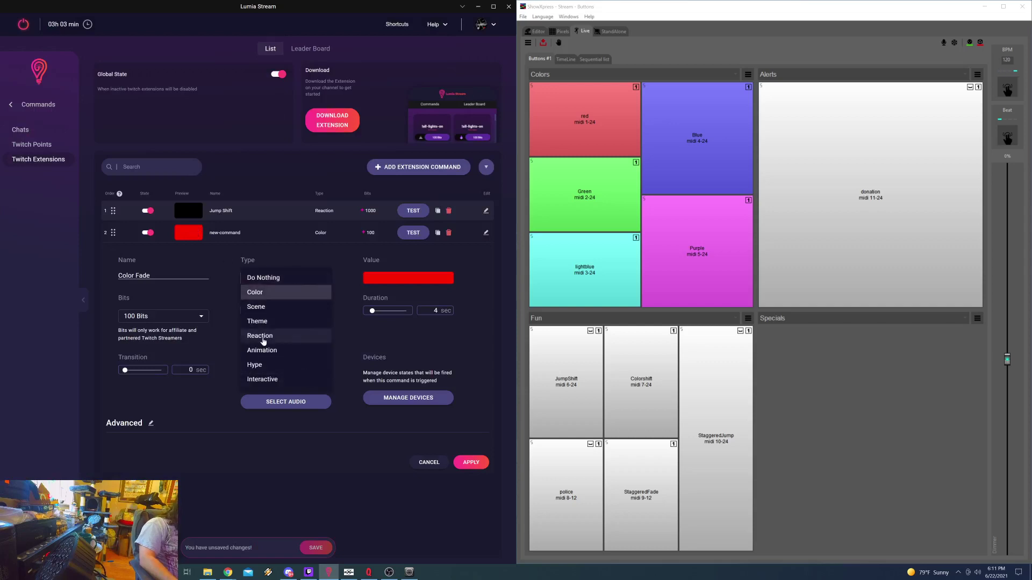
click(263, 337)
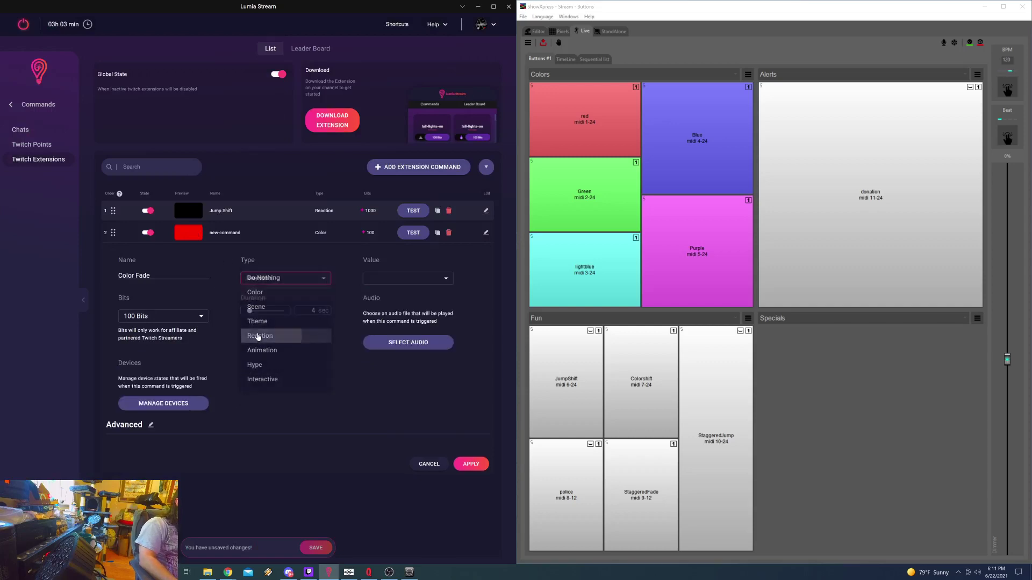
click(436, 279)
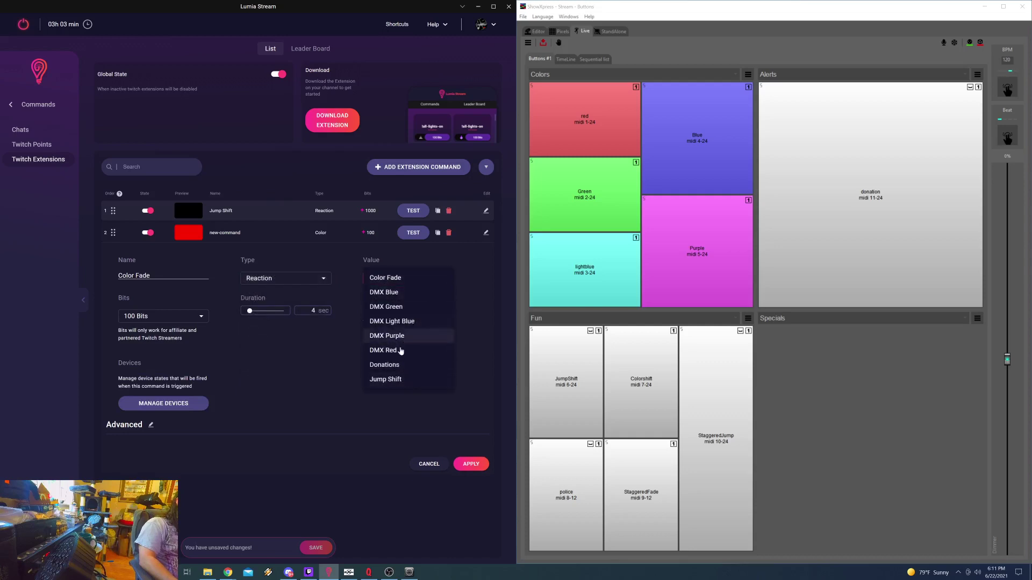
click(398, 278)
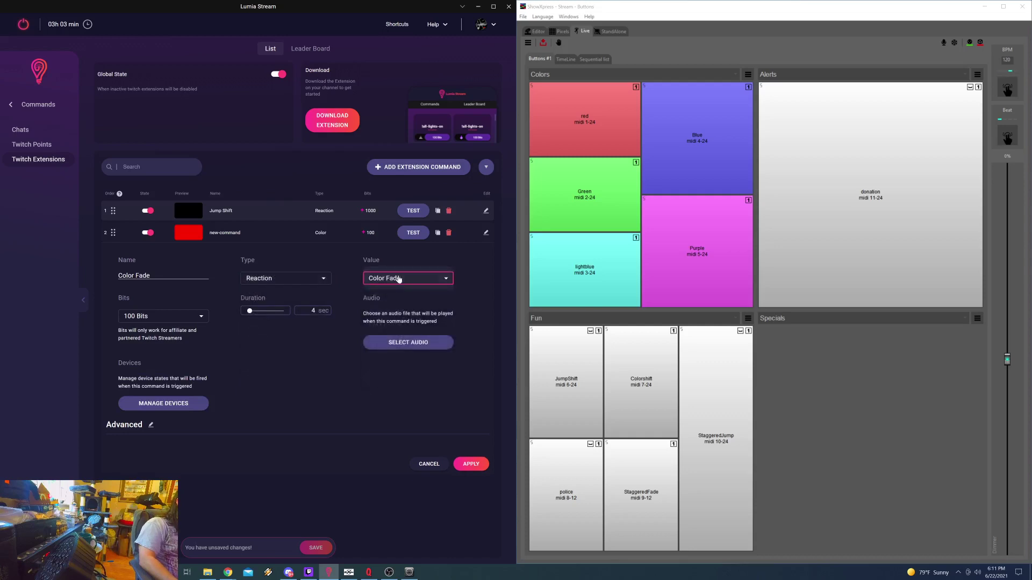
click(202, 318)
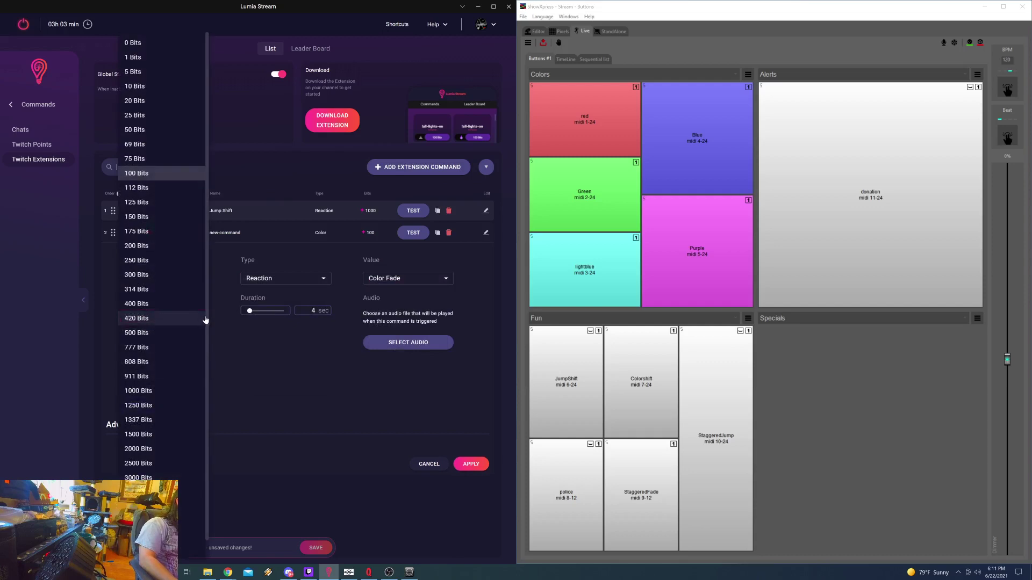
click(142, 390)
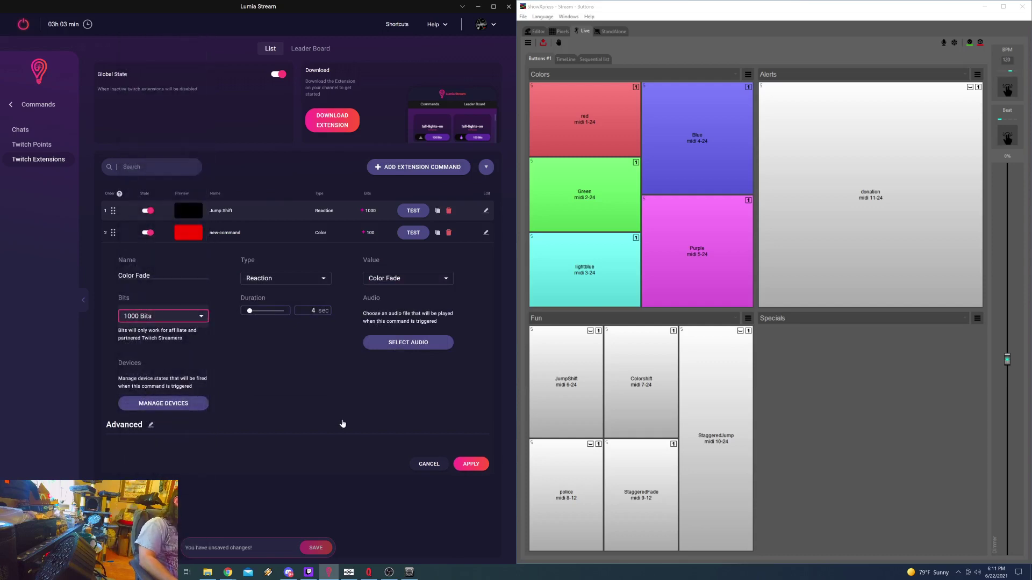
click(471, 464)
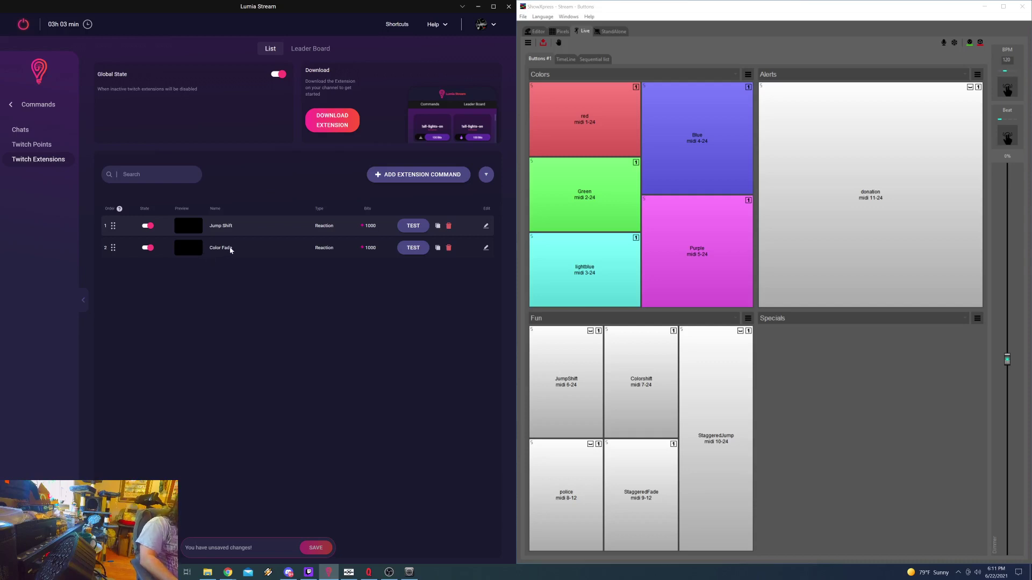
click(316, 548)
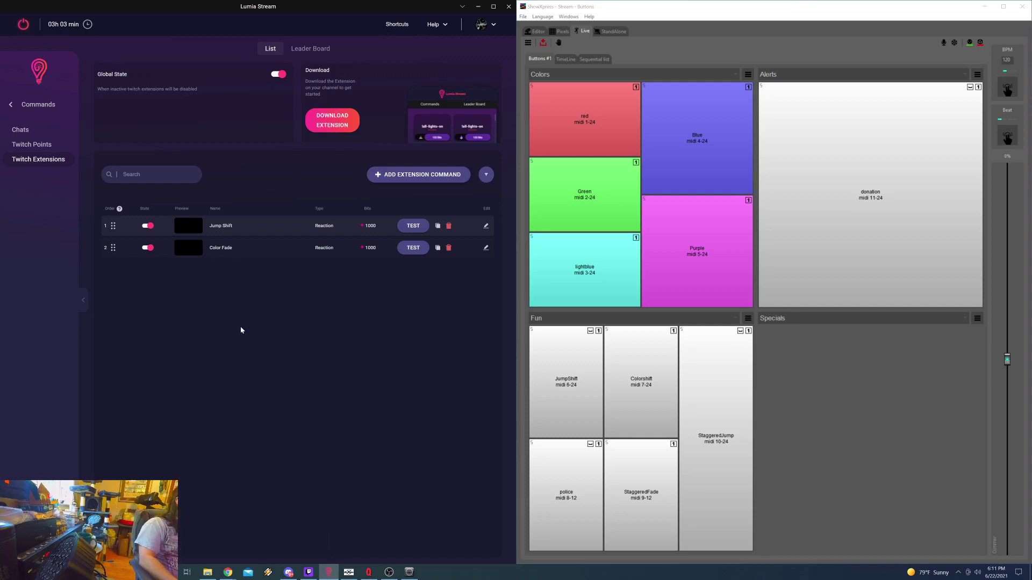
Step: Open Alerts from the dashboard and look through the Subscriber, Bits and Raid alert settings
click(12, 106)
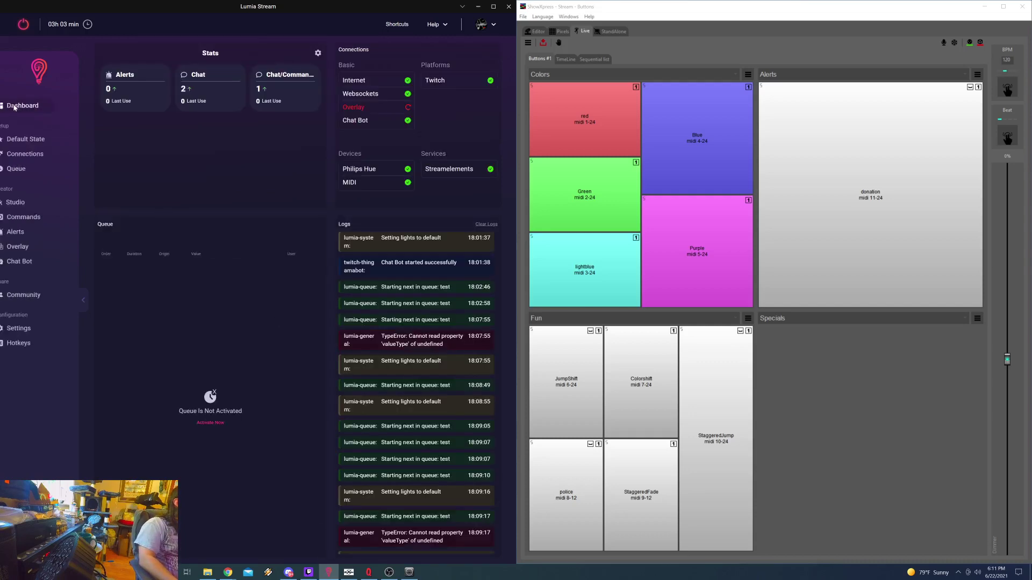
click(29, 235)
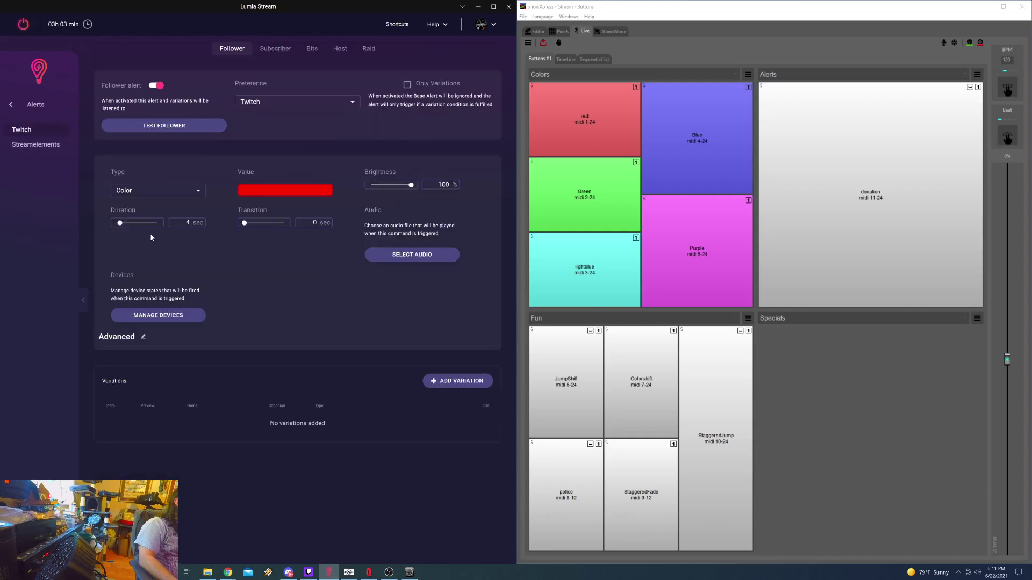
click(277, 49)
click(311, 49)
click(368, 49)
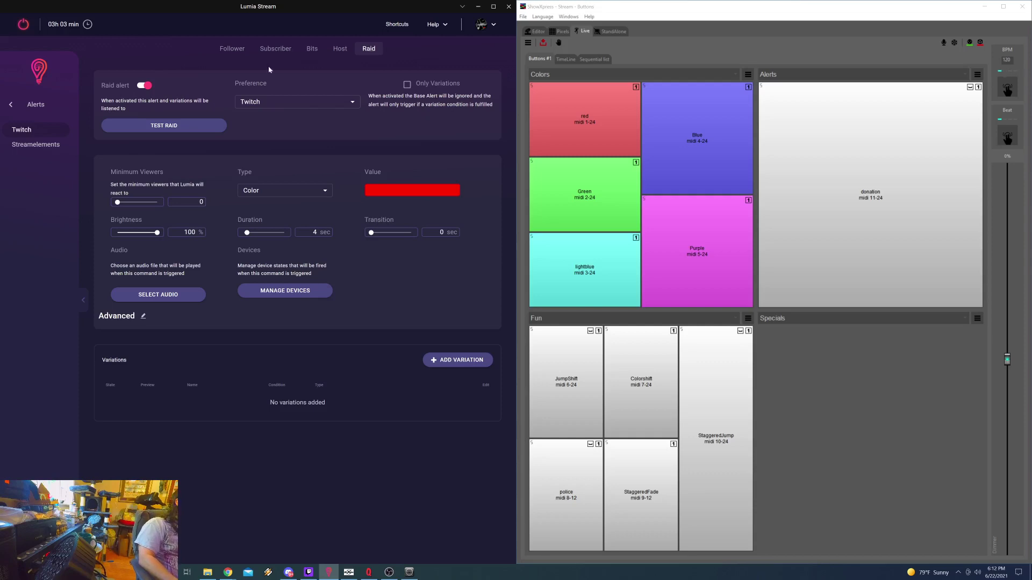
click(35, 146)
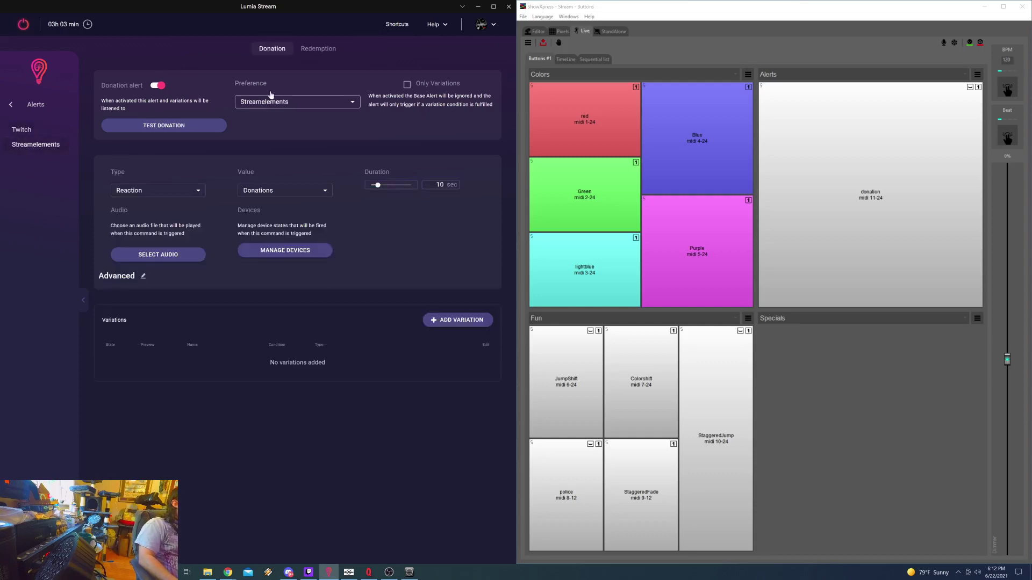
click(305, 51)
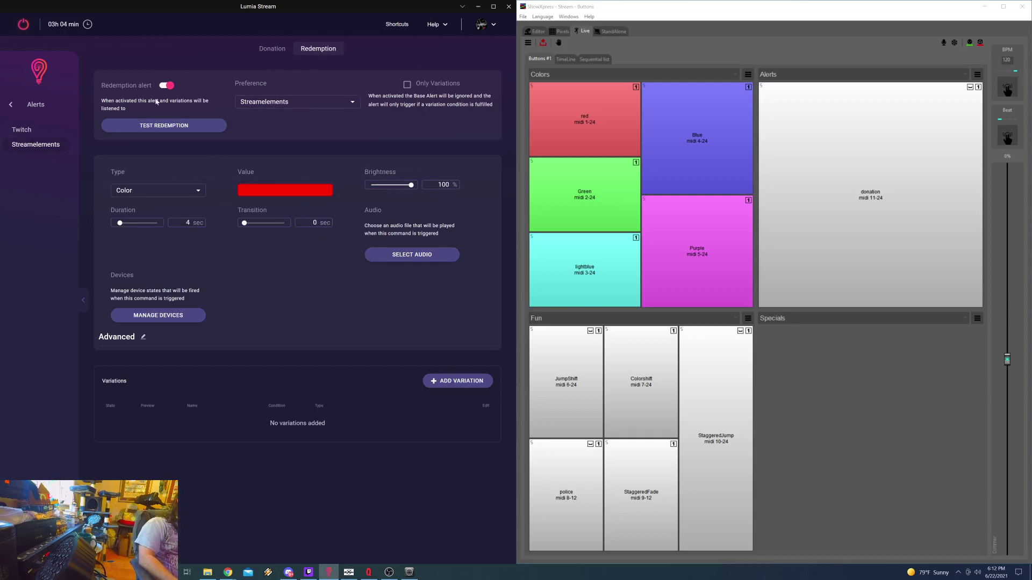
click(269, 54)
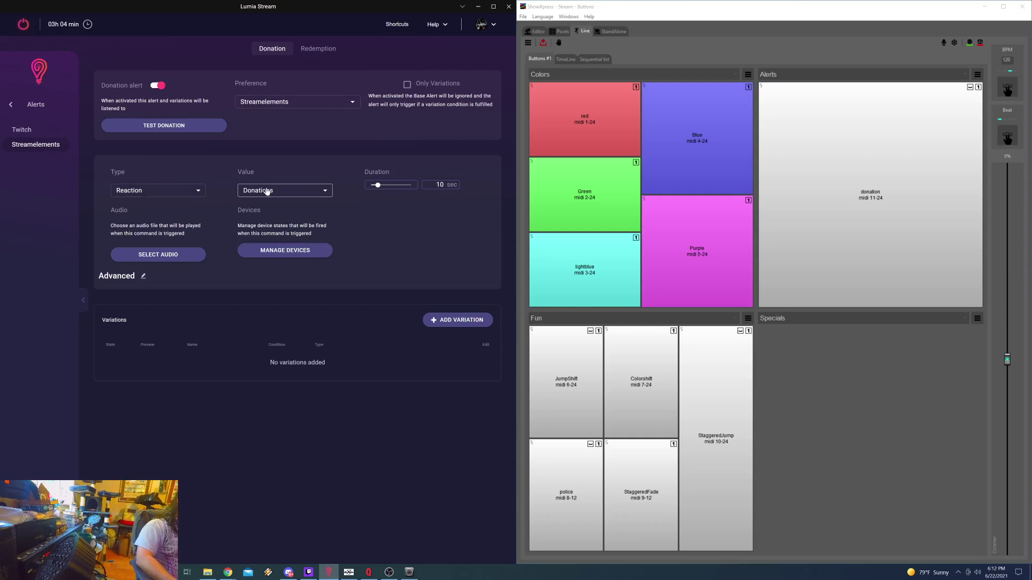
click(449, 322)
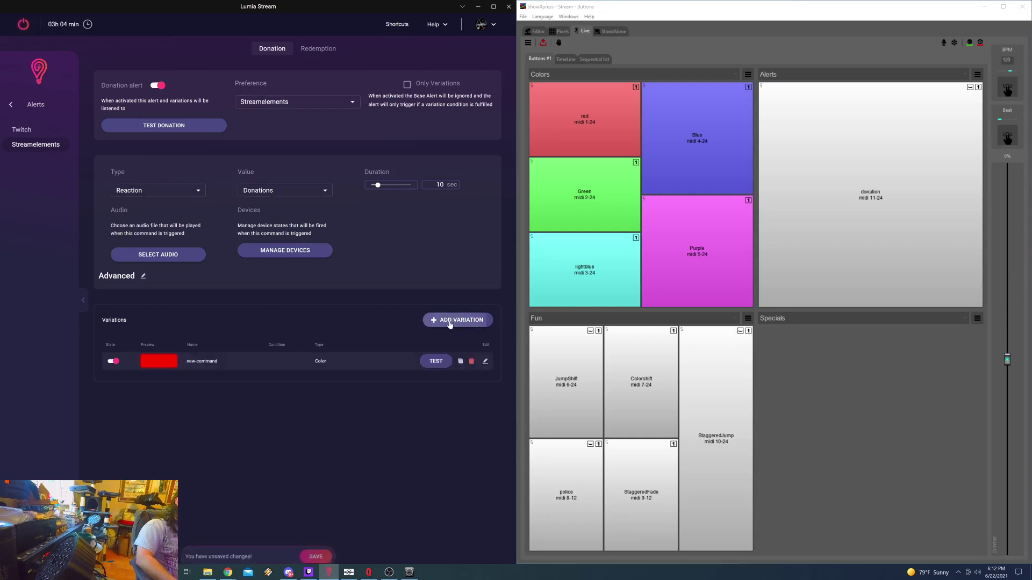
click(471, 362)
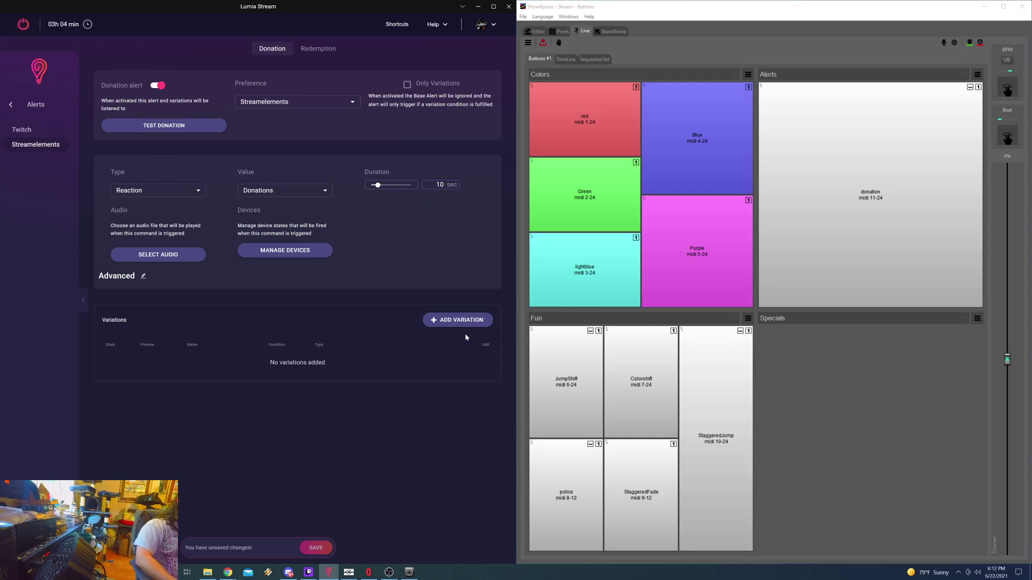
Step: Trigger ShowXpress's donation button from MIDI channel 11, note 24, with output to device 2
click(409, 572)
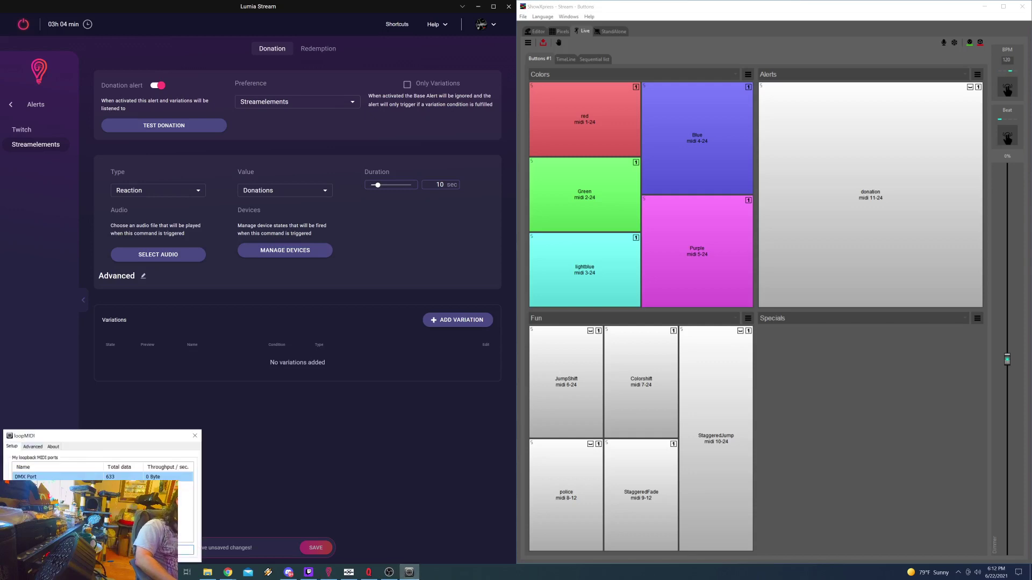
click(279, 468)
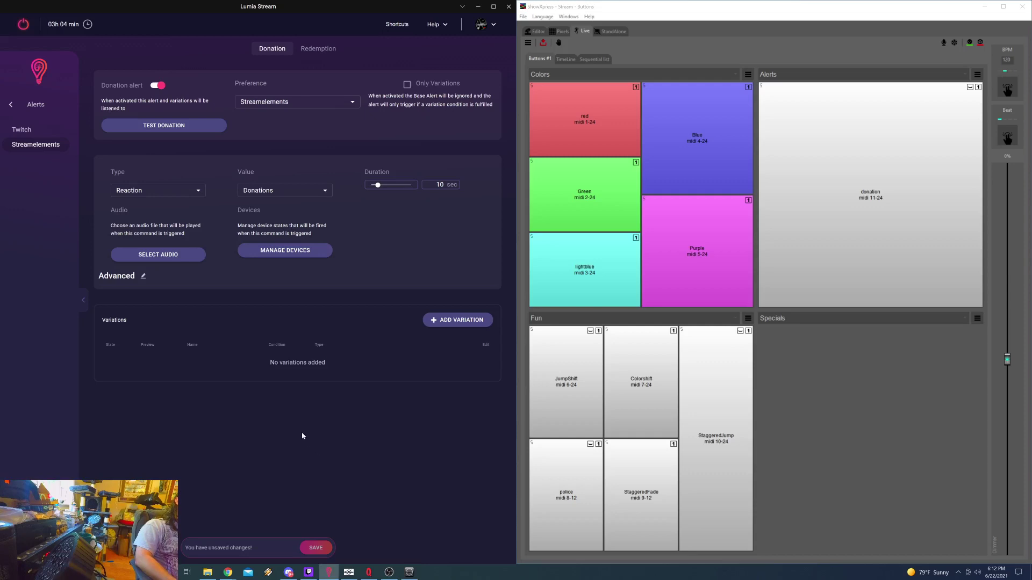
right_click(808, 206)
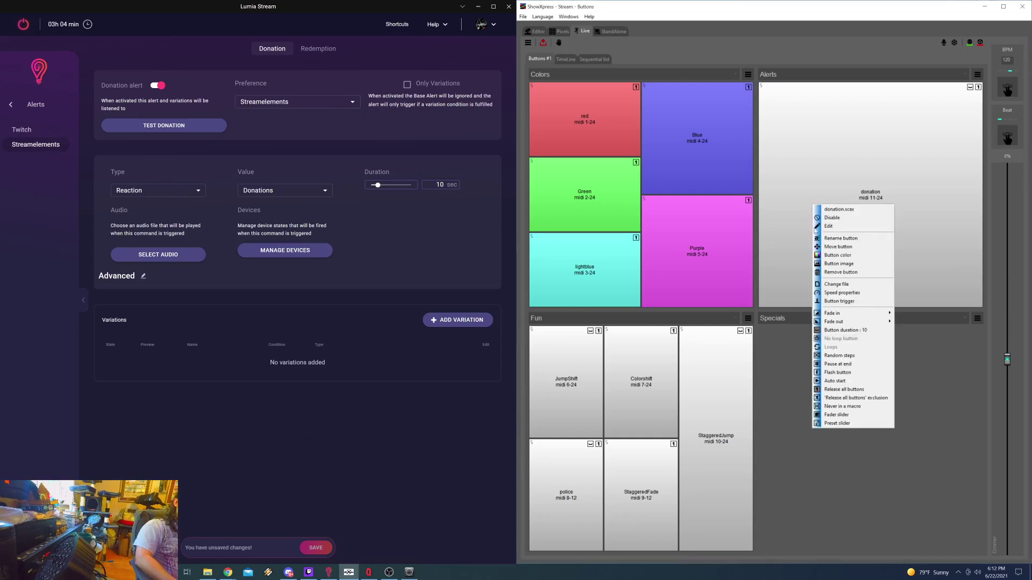
click(836, 302)
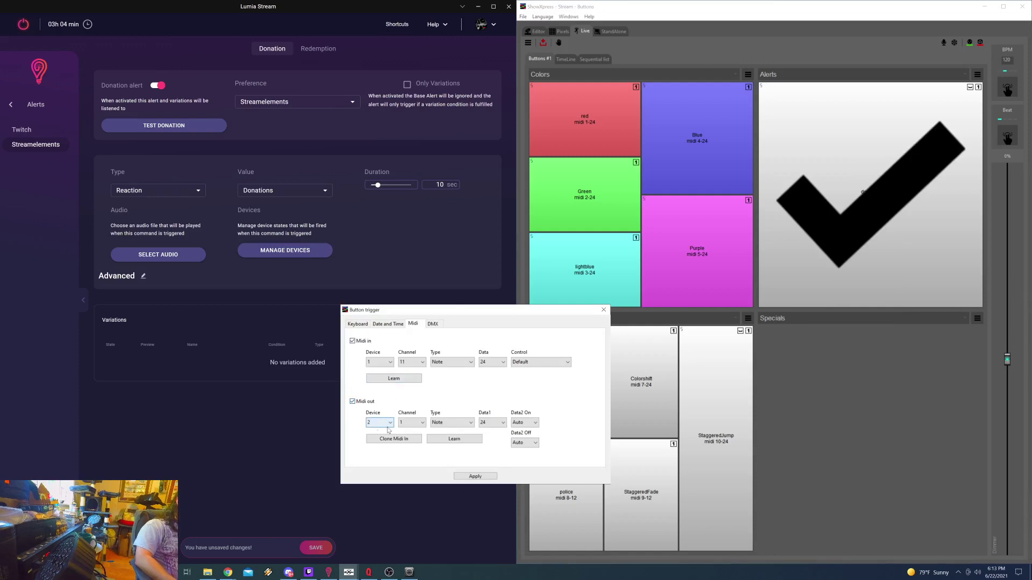
click(409, 423)
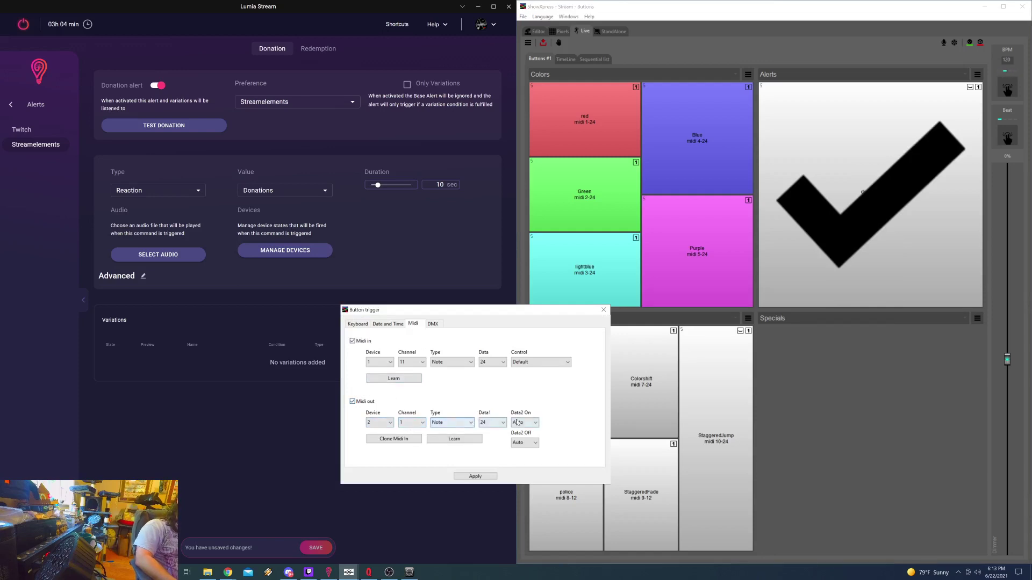
click(467, 476)
click(603, 310)
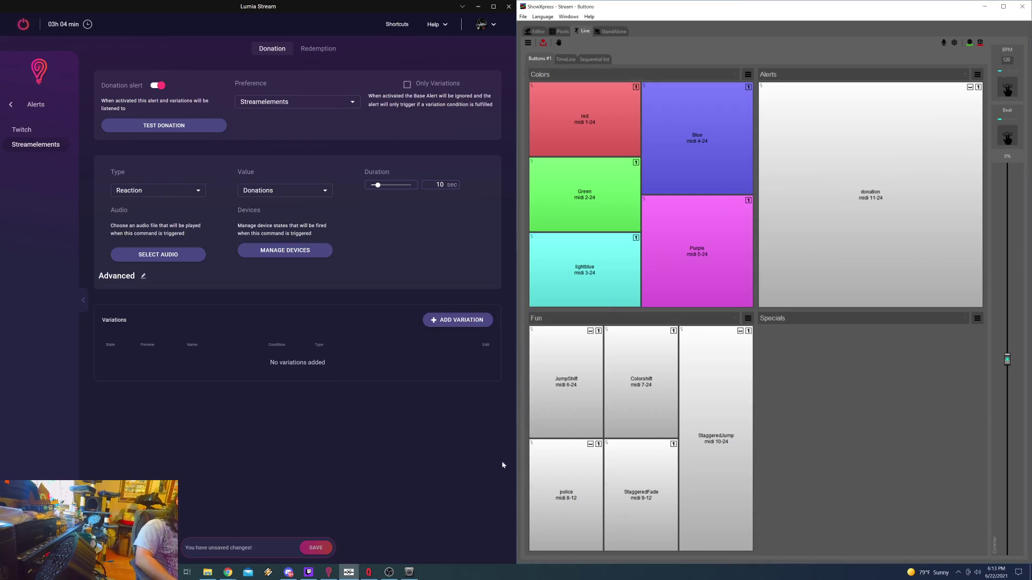
click(409, 571)
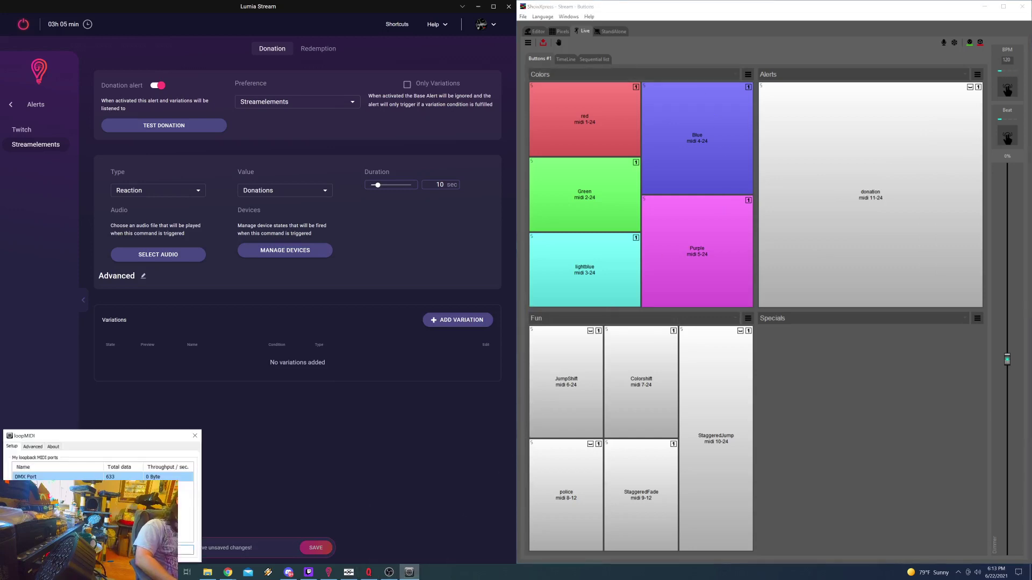
click(288, 479)
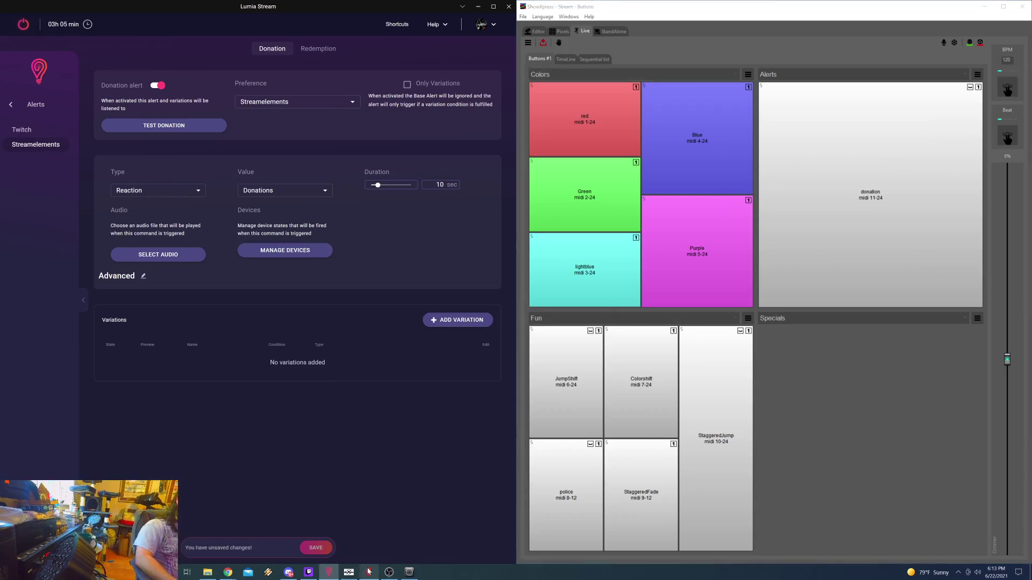
click(369, 571)
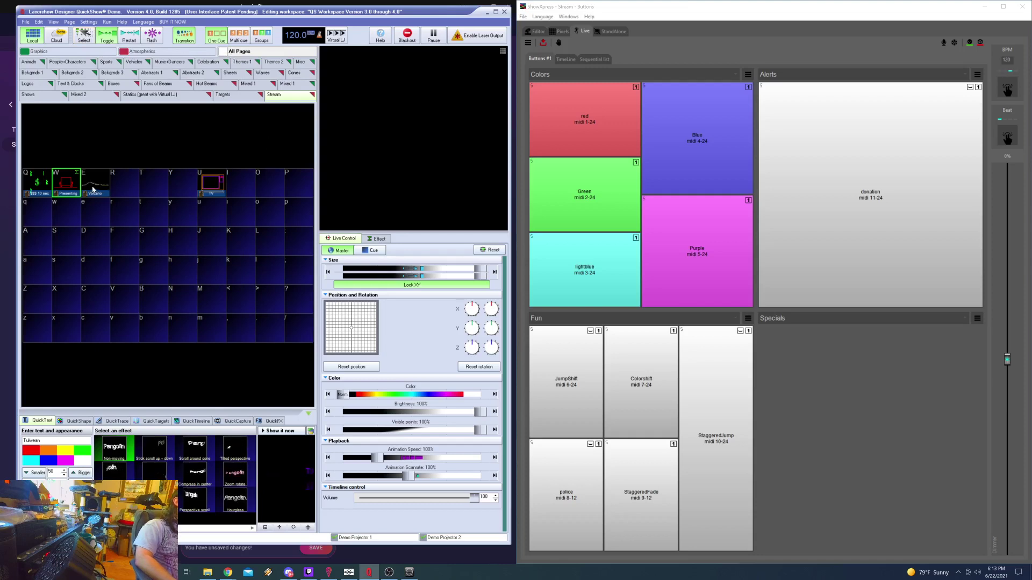
click(66, 183)
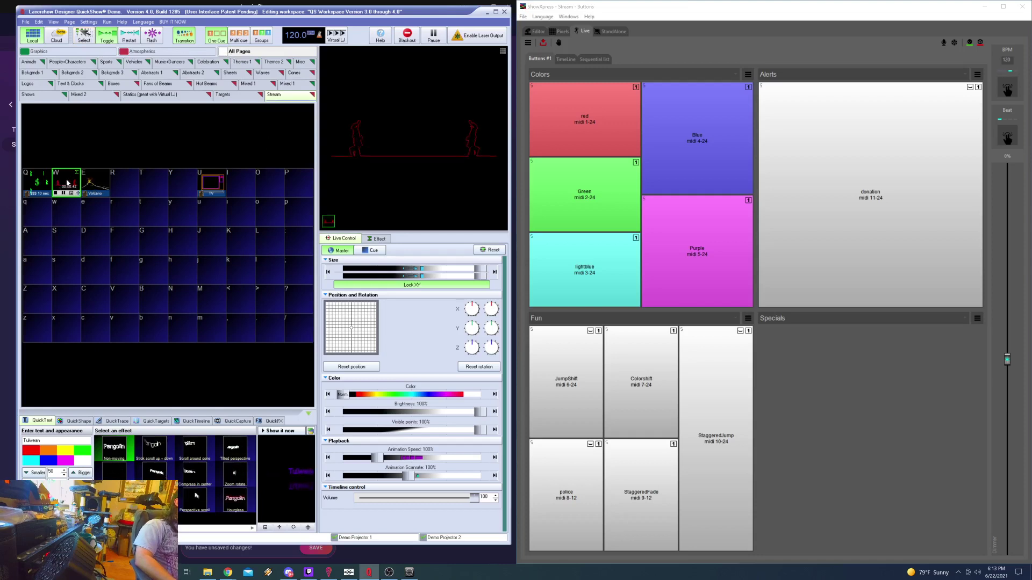
click(160, 85)
click(123, 211)
click(124, 239)
click(182, 239)
click(153, 275)
click(95, 269)
click(95, 238)
click(71, 95)
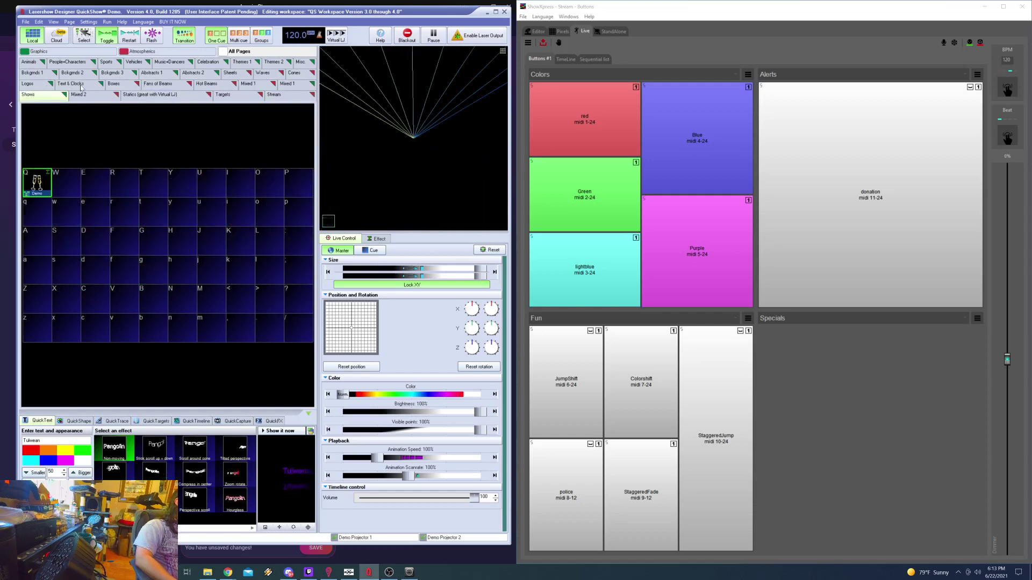
click(113, 72)
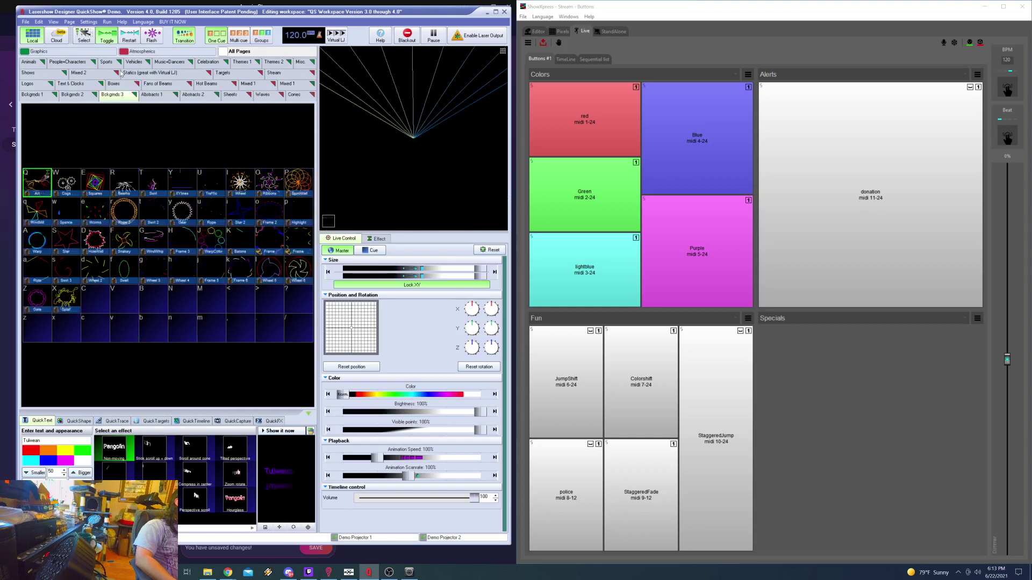
click(72, 95)
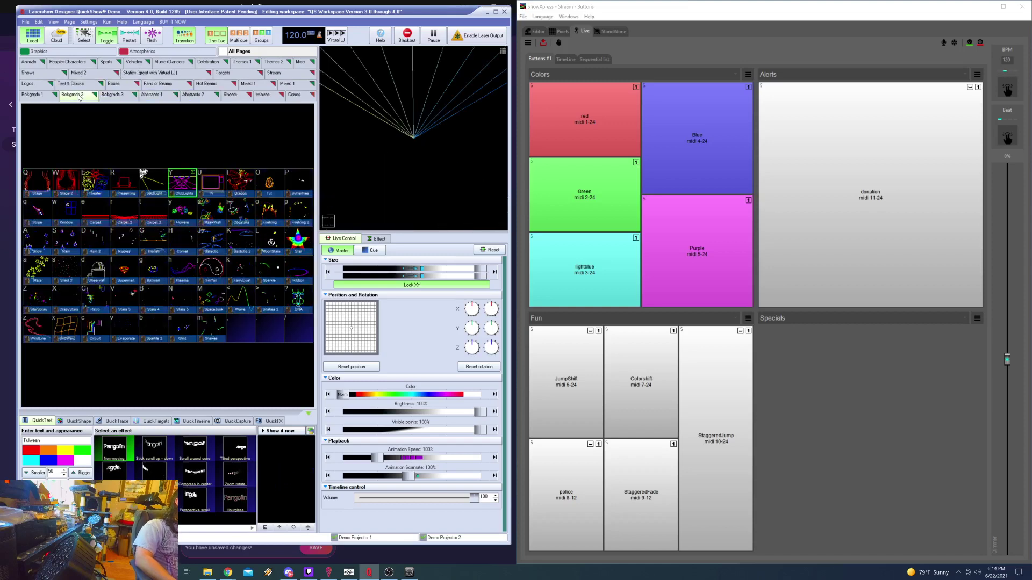
click(43, 95)
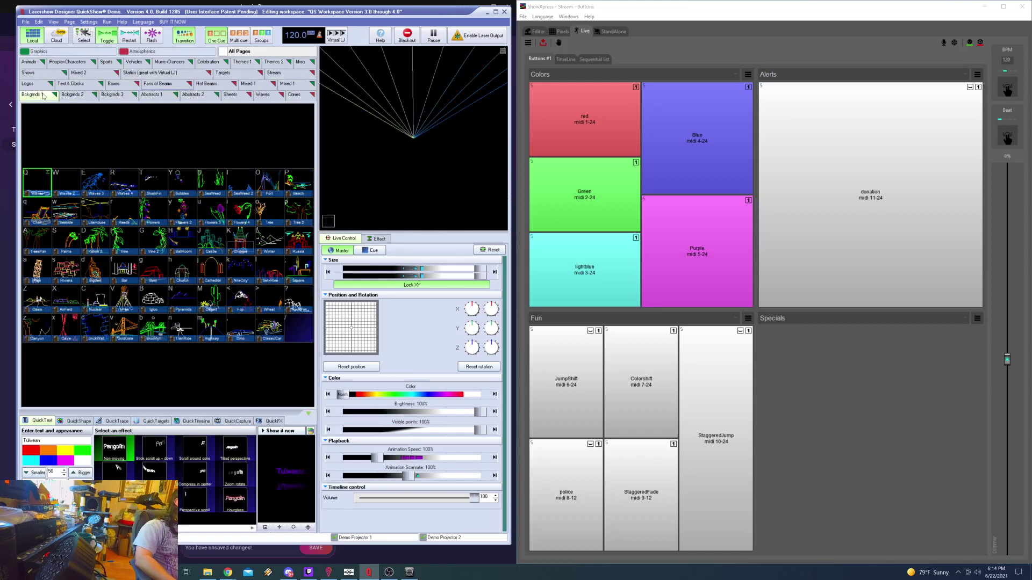
click(177, 84)
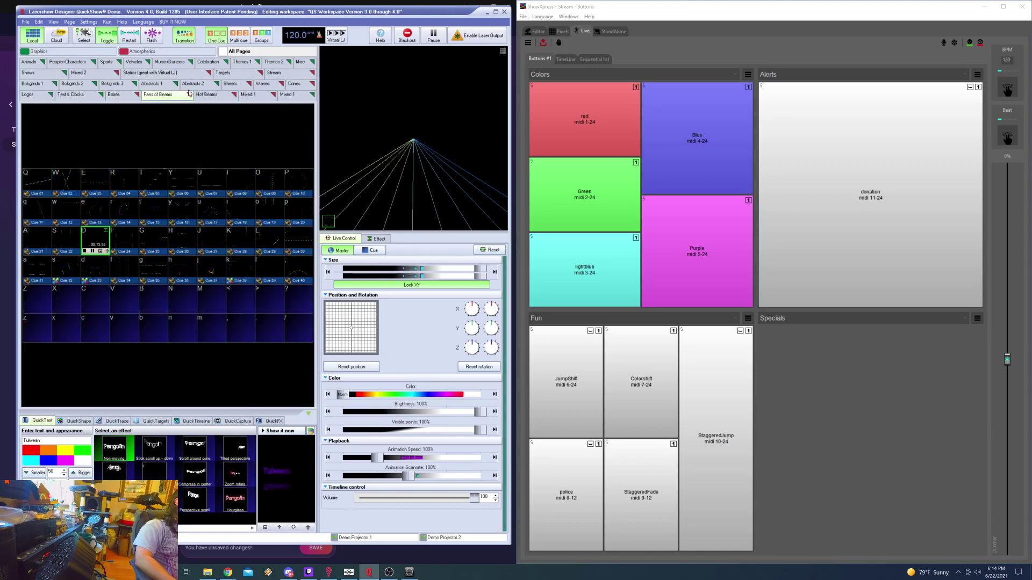
click(230, 84)
key(f)
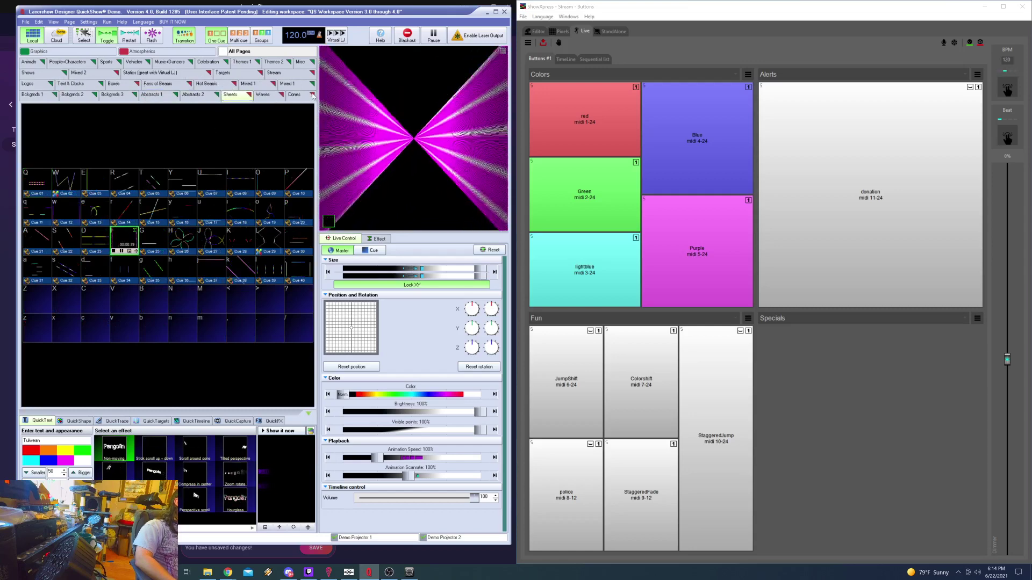
click(283, 71)
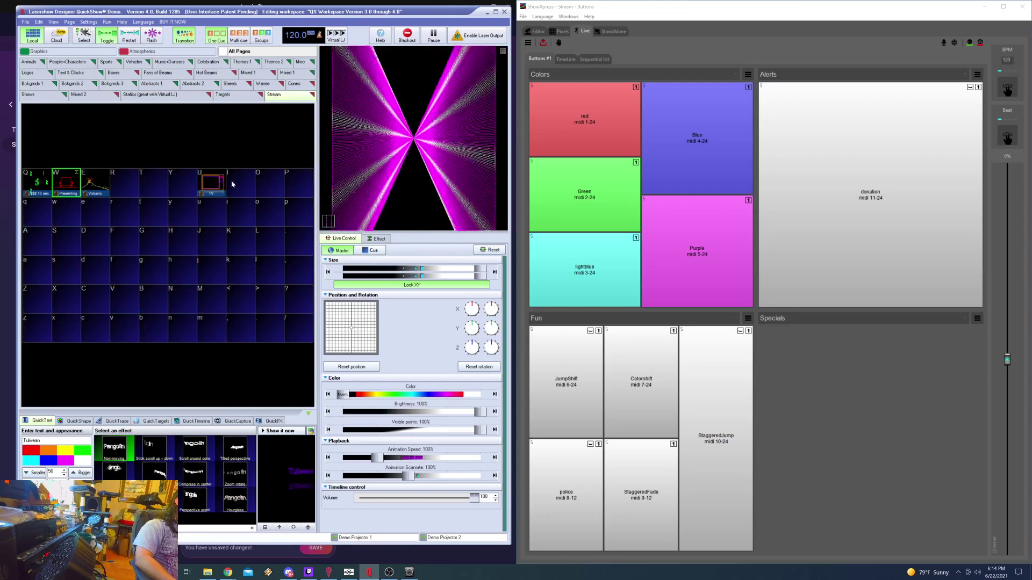
key(e)
click(68, 184)
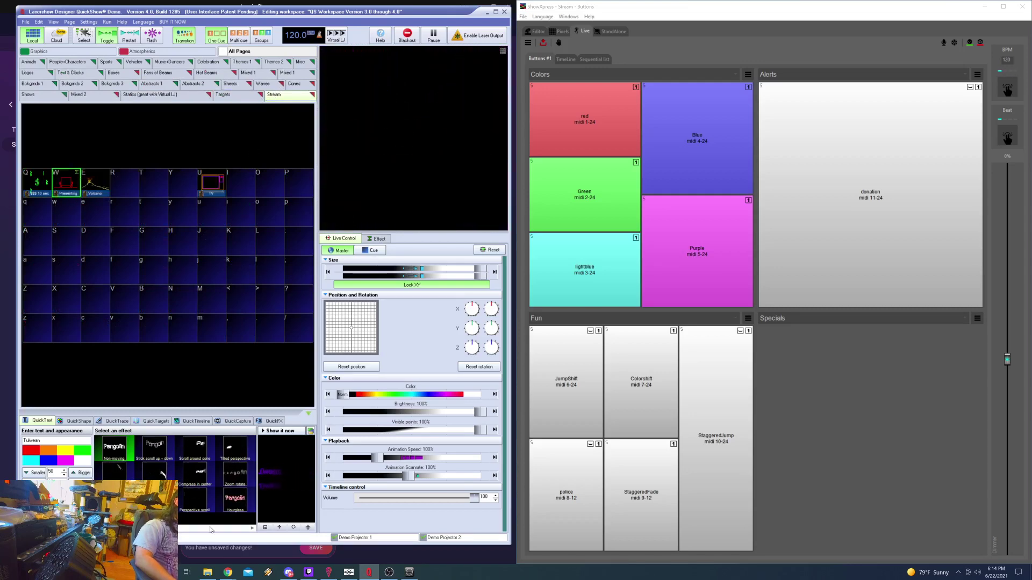
key(alt+Tab)
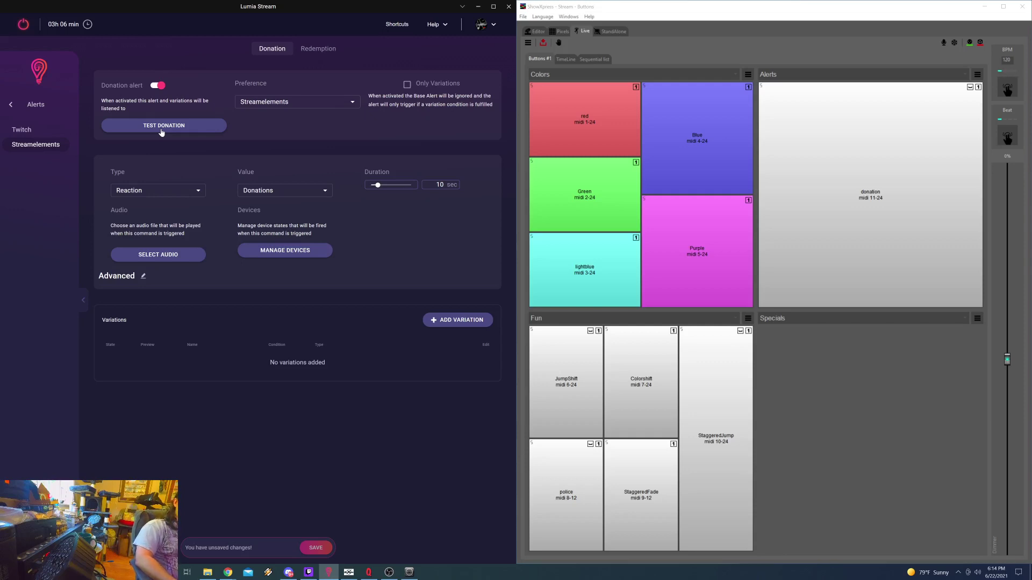
Step: Fire a test donation, check the donation lights and dollar-sign laser respond, then stop them
mouse_move(373, 575)
click(159, 127)
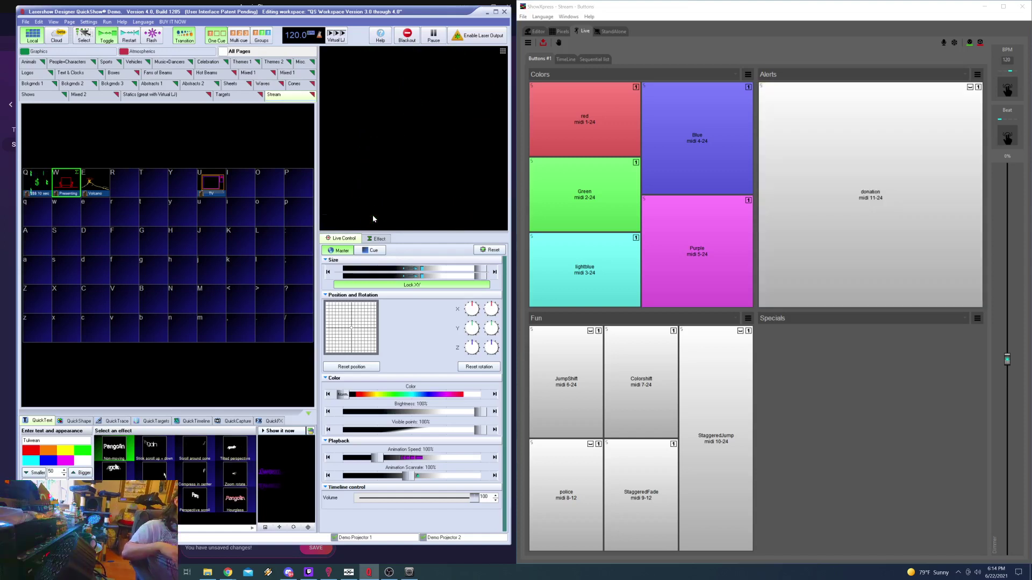
click(815, 228)
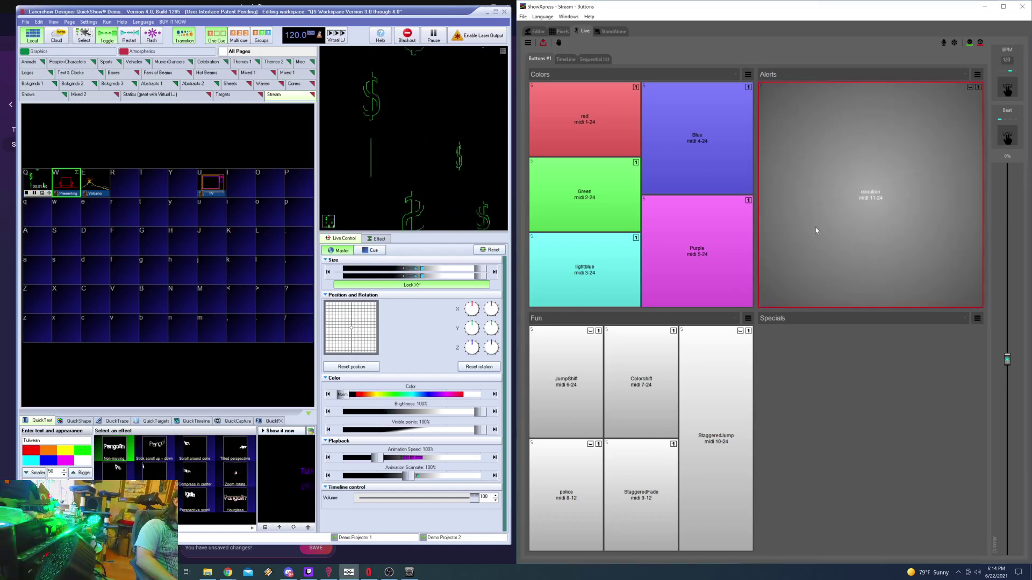
click(36, 178)
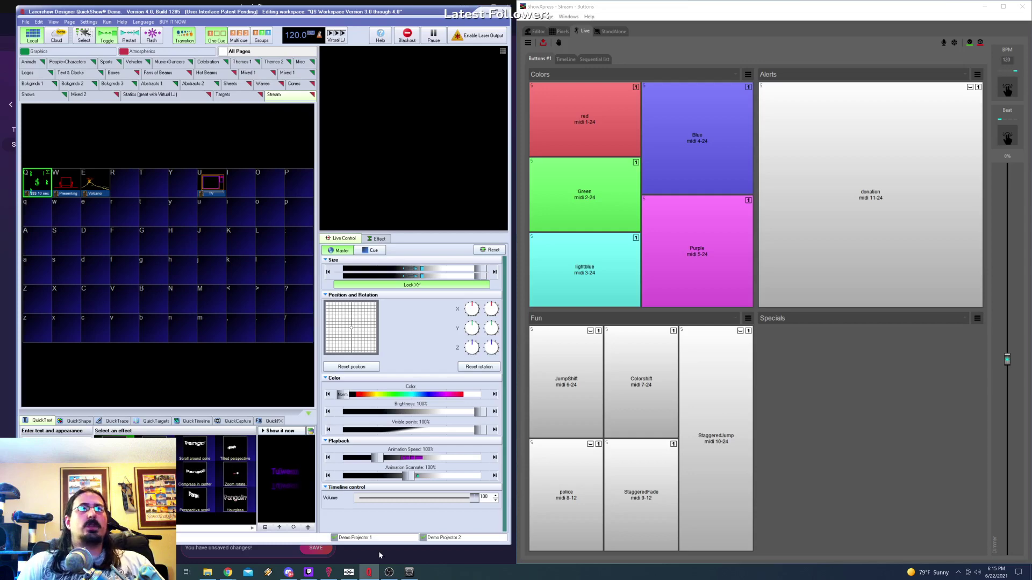
Step: Bring Lumia Stream's Streamelements Donation alert settings back in front of QuickShow
click(328, 571)
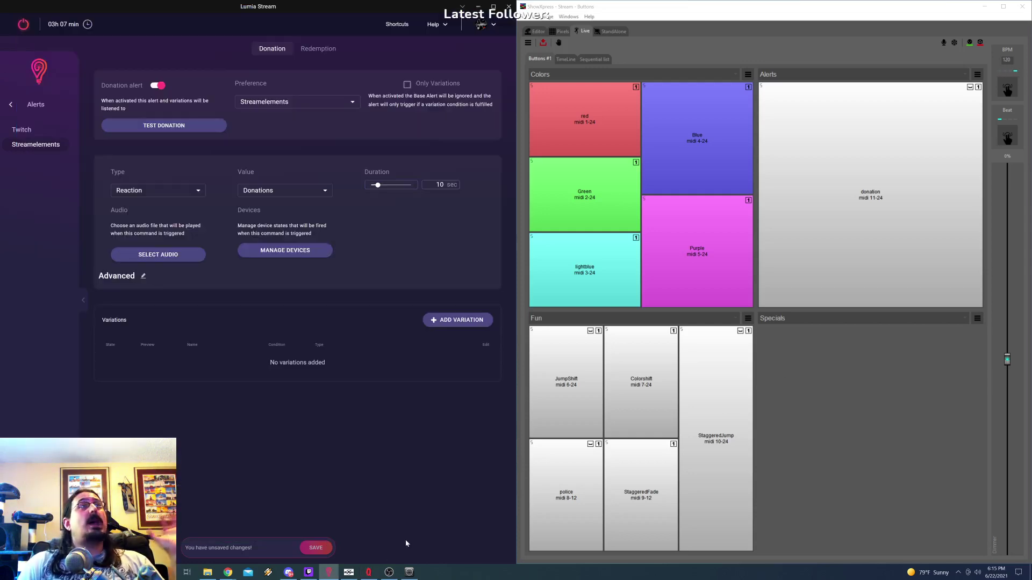